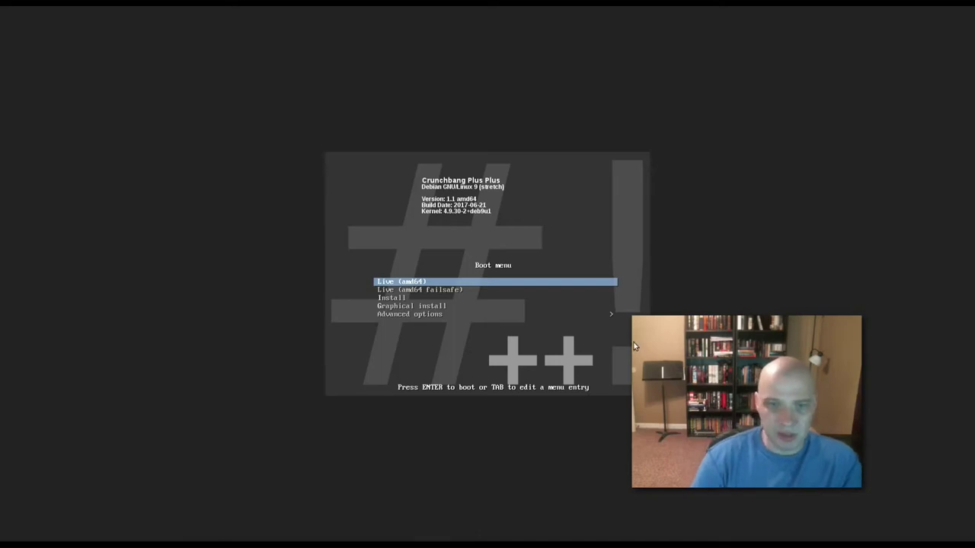
Let the VM capture input and move the boot menu selection to Graphical install
click(583, 336)
click(464, 357)
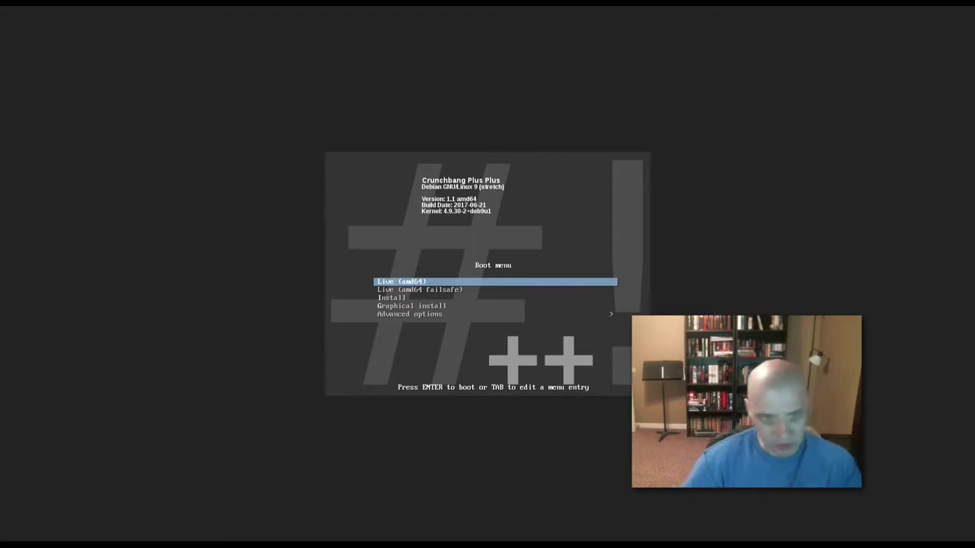
key(Down)
key(Down)
key(Down)
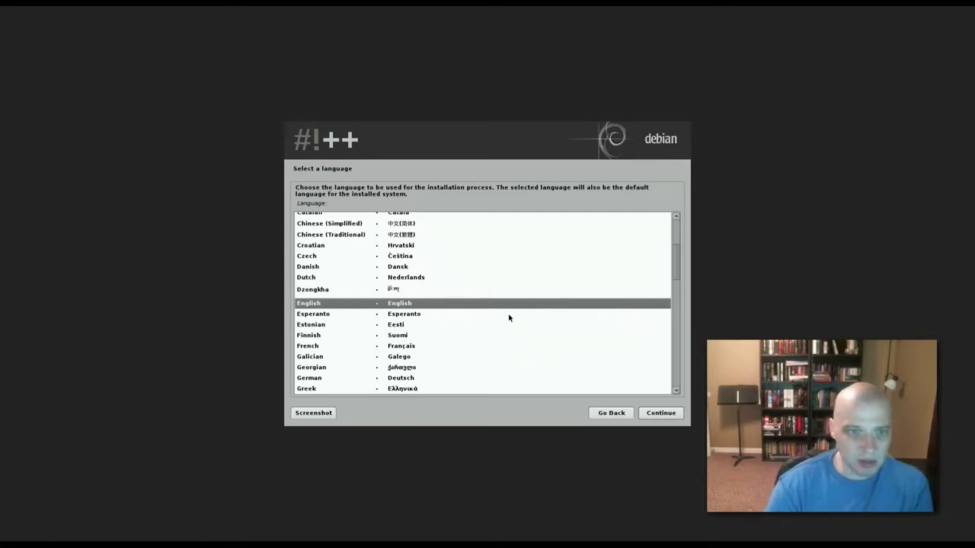
Keep English, United States and the American English keymap on the first three installer pages
click(673, 414)
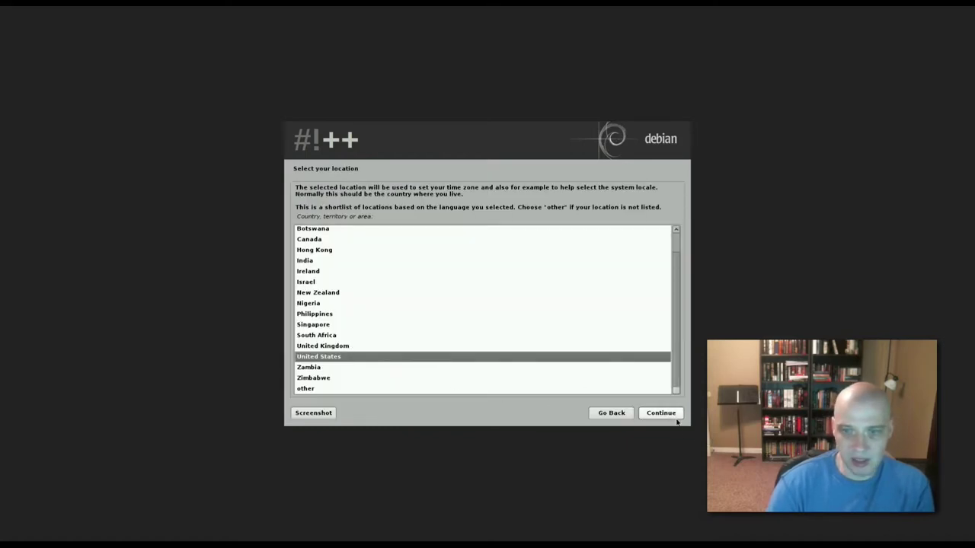
click(669, 415)
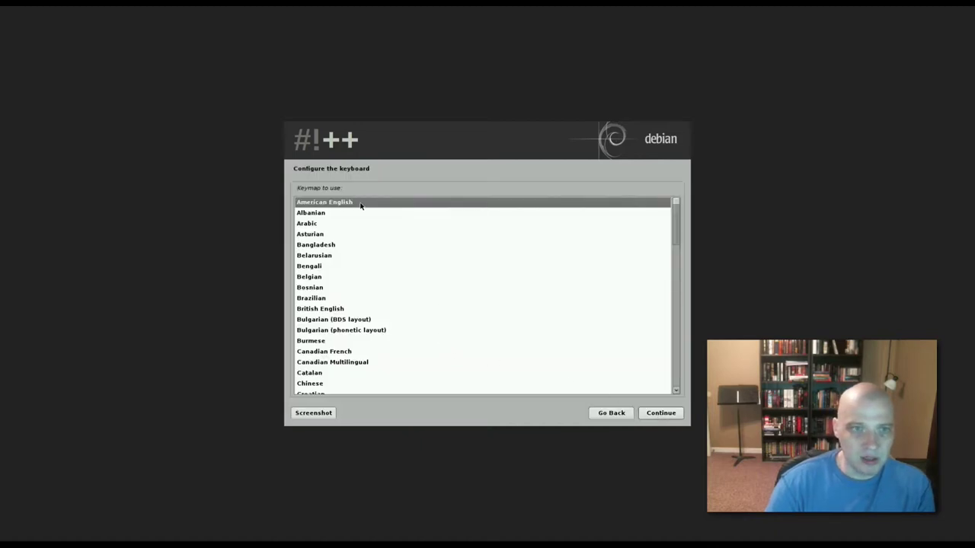
click(661, 414)
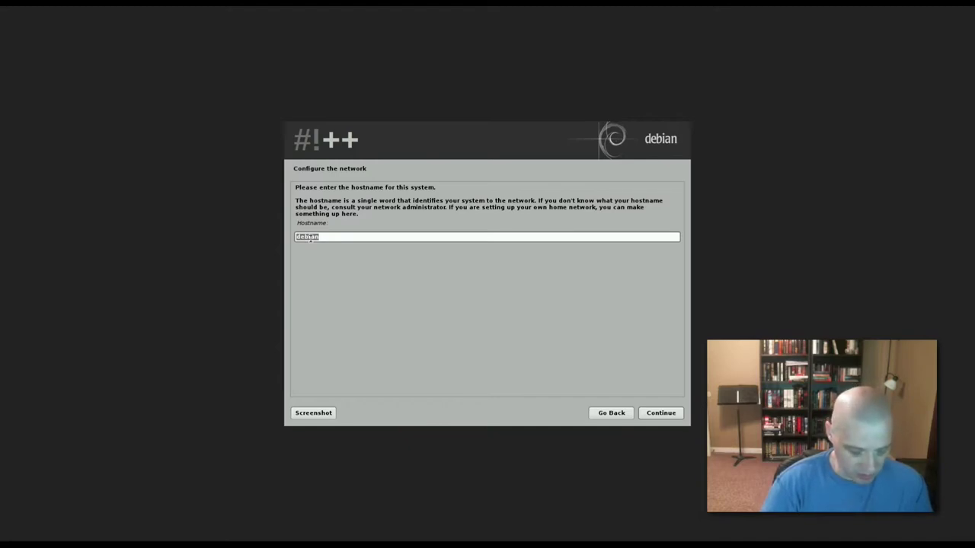
Set the hostname to crunchbangplusplus and leave the domain name blank
text(cbpp)
key(BackSpace)
key(BackSpace)
key(BackSpace)
text(runchbang)
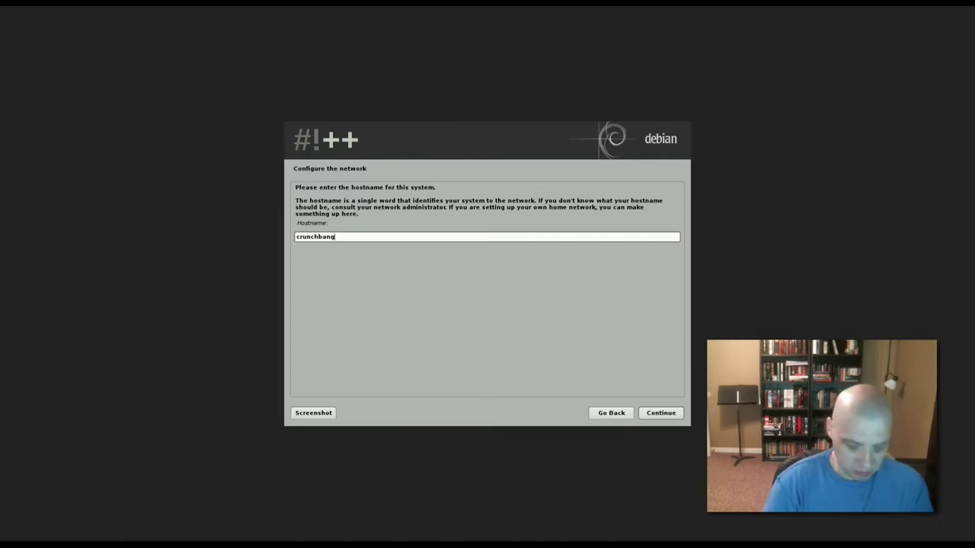
text(plusplus)
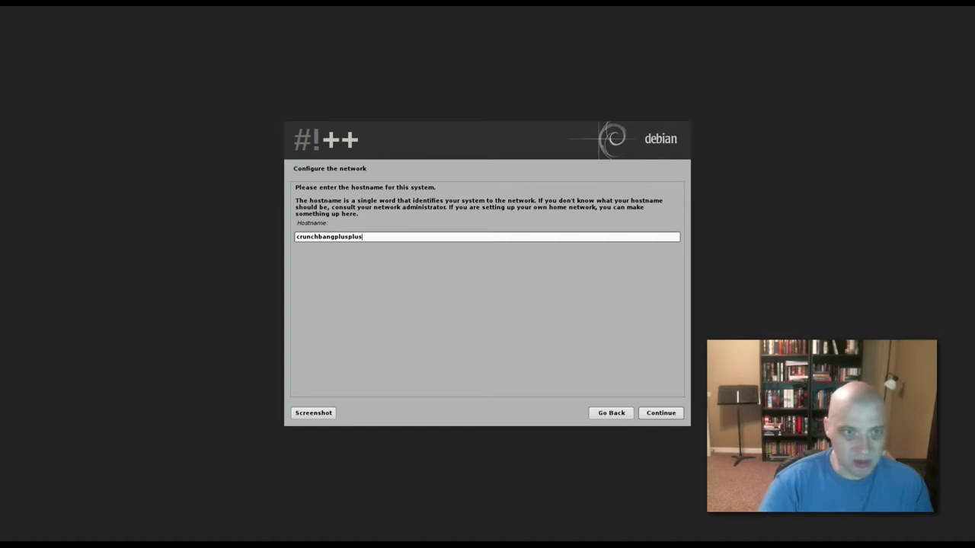
click(660, 413)
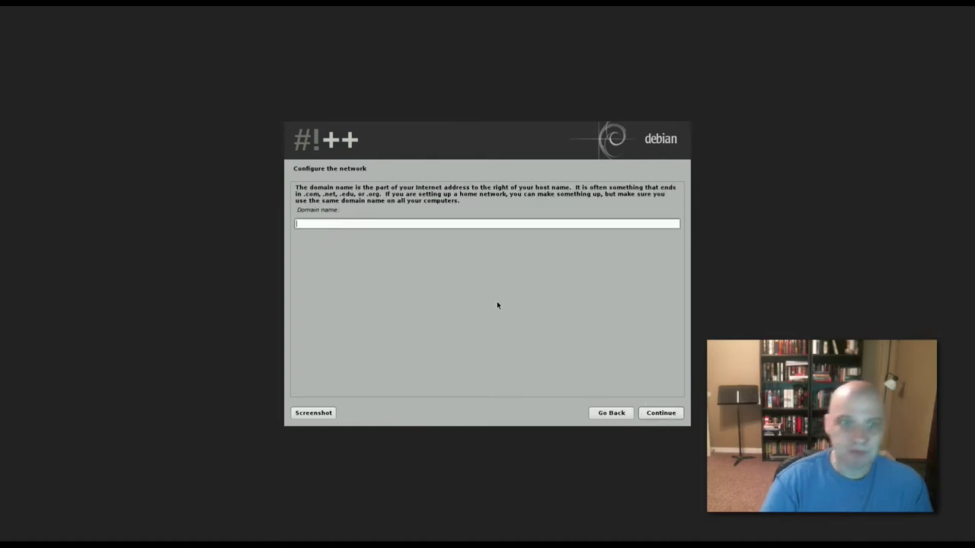
click(674, 416)
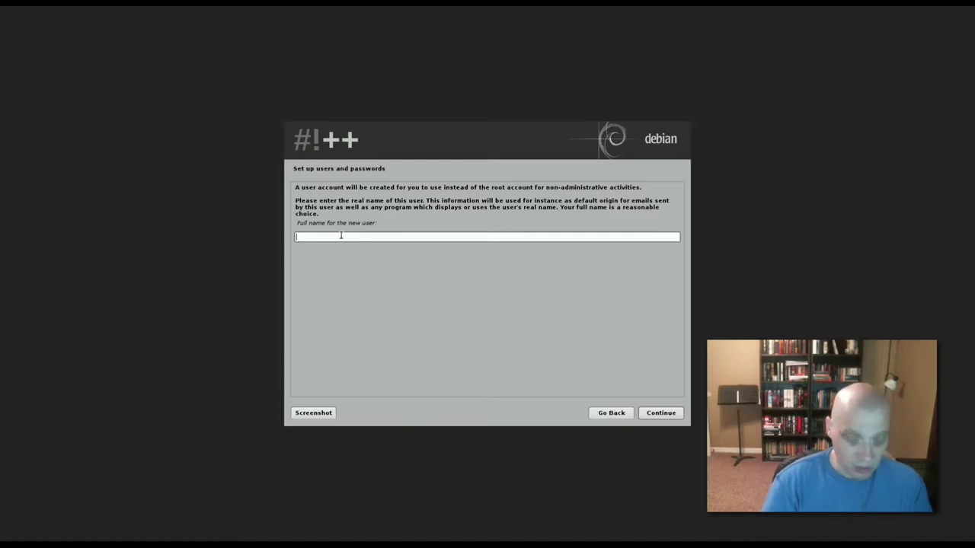
Enter the user's full name, accept the suggested username, and set and confirm the password
text(cbpp)
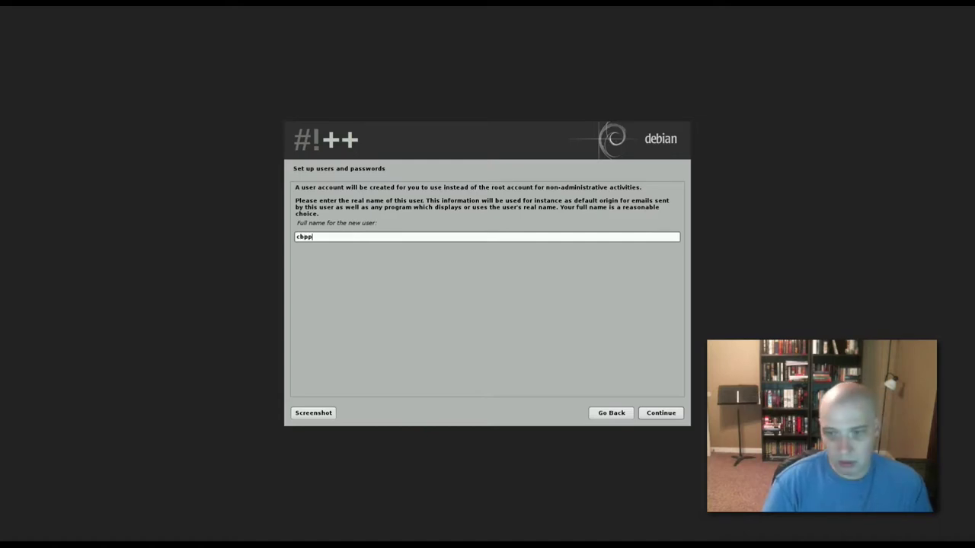
key(Return)
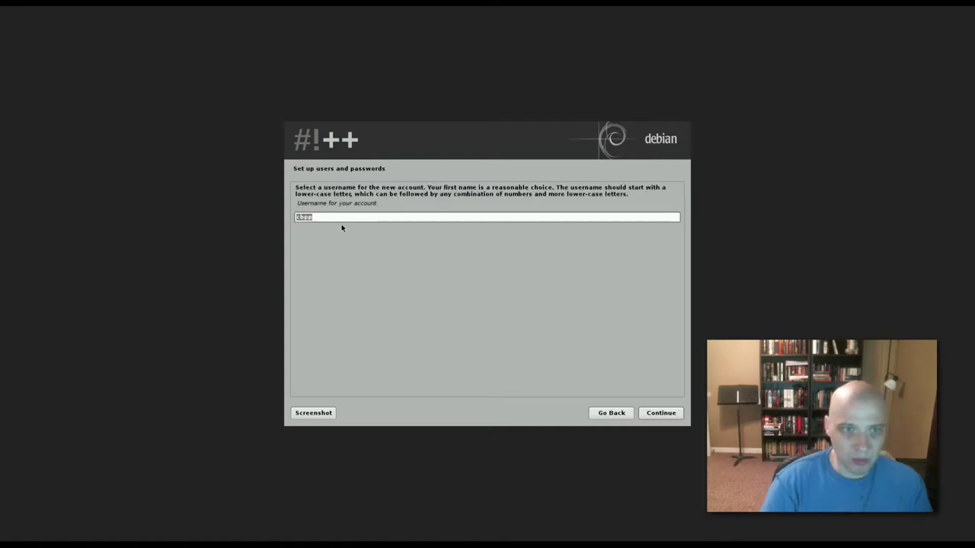
click(659, 413)
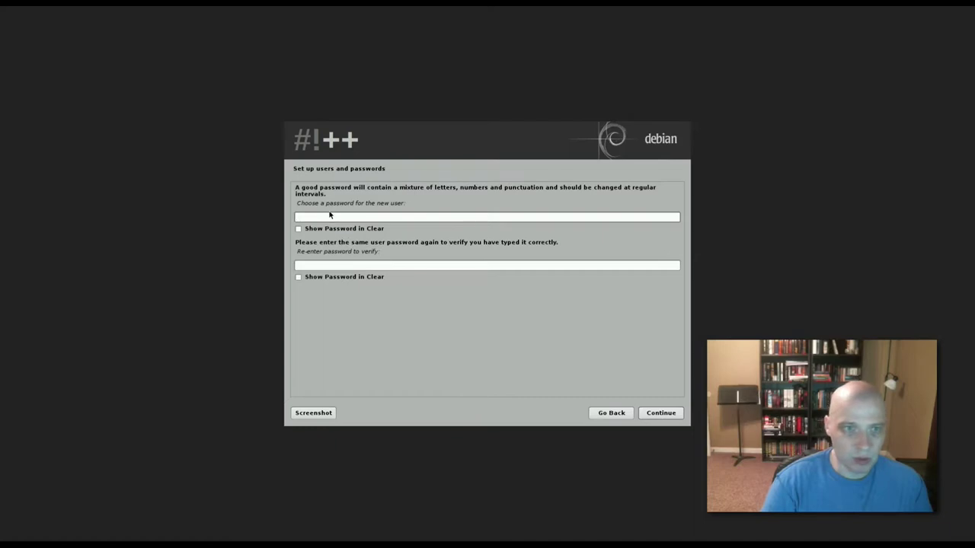
text(*******)
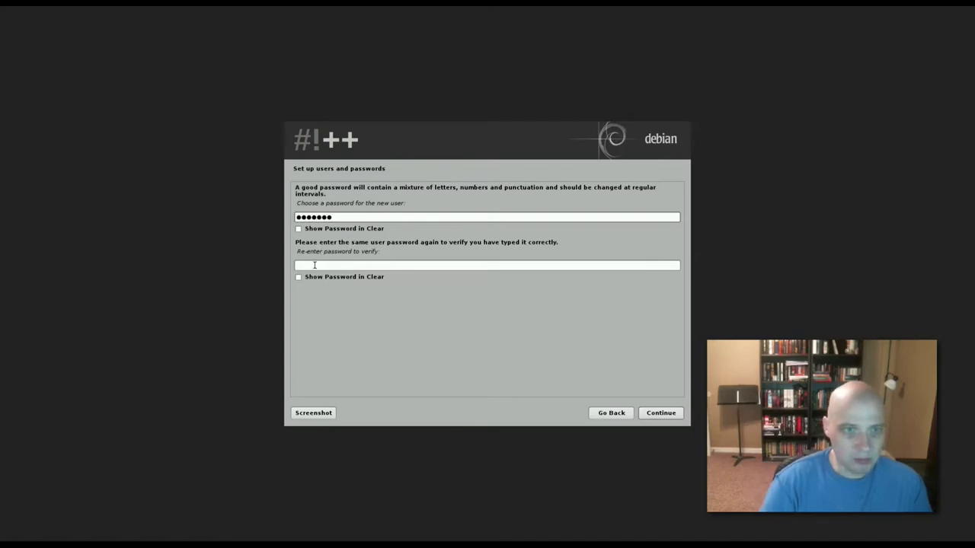
click(318, 264)
text(*******)
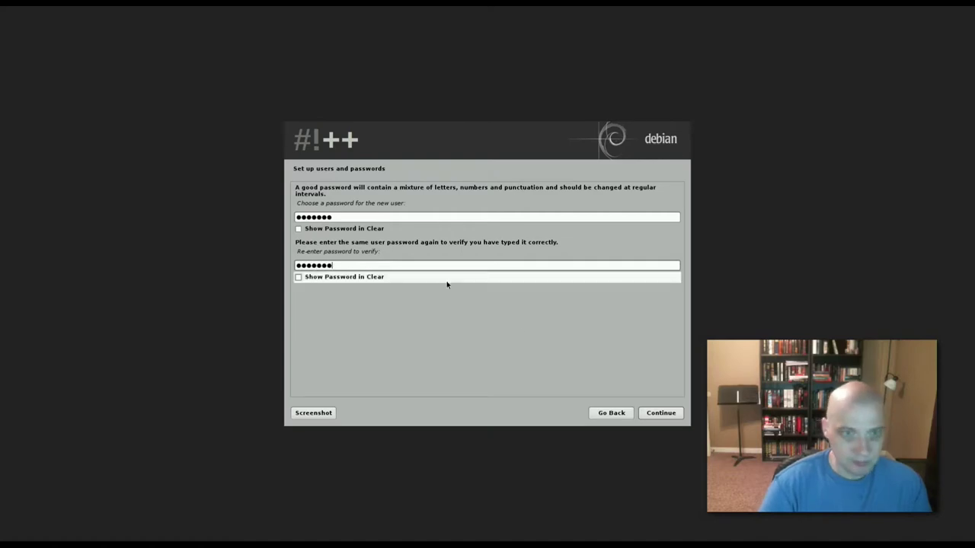
click(670, 419)
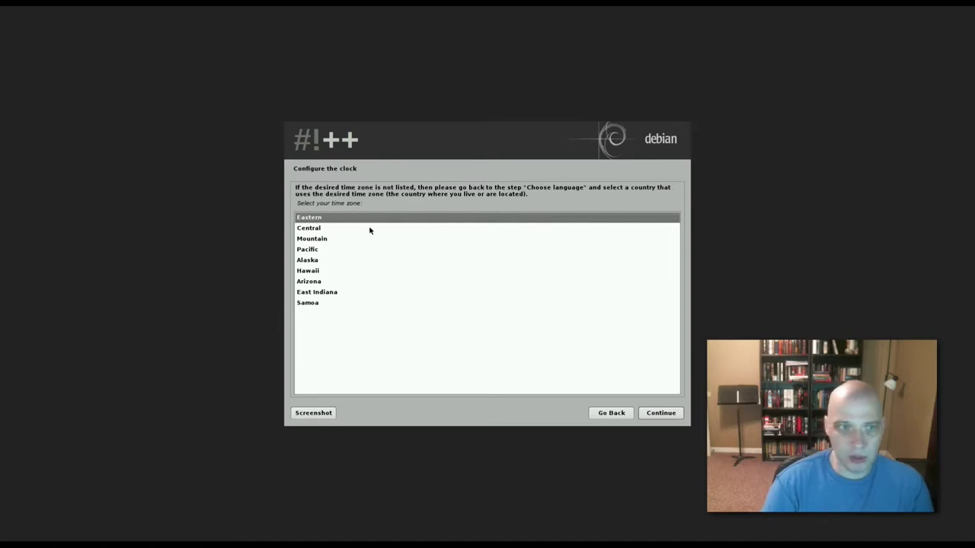
Pick the Central time zone and choose guided partitioning using the entire disk
click(316, 229)
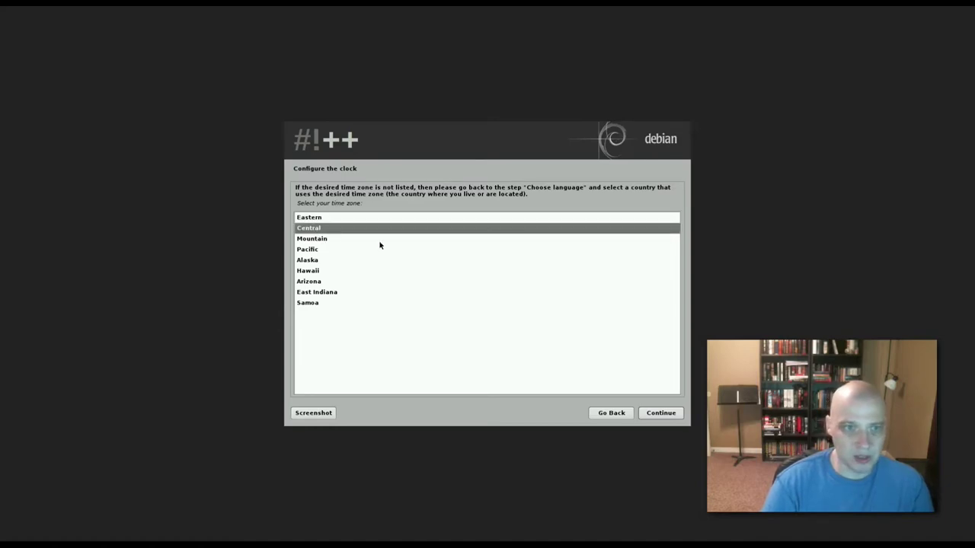
click(668, 414)
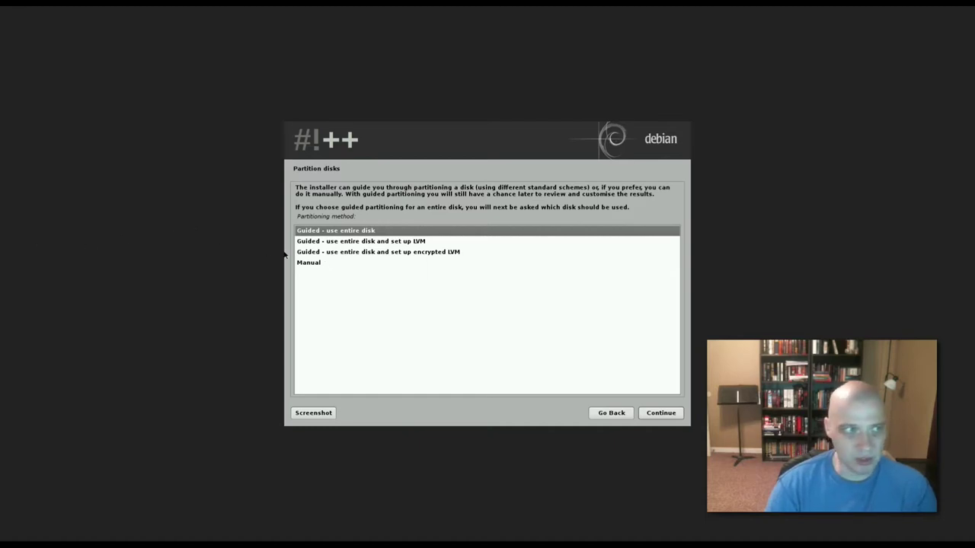
key(Return)
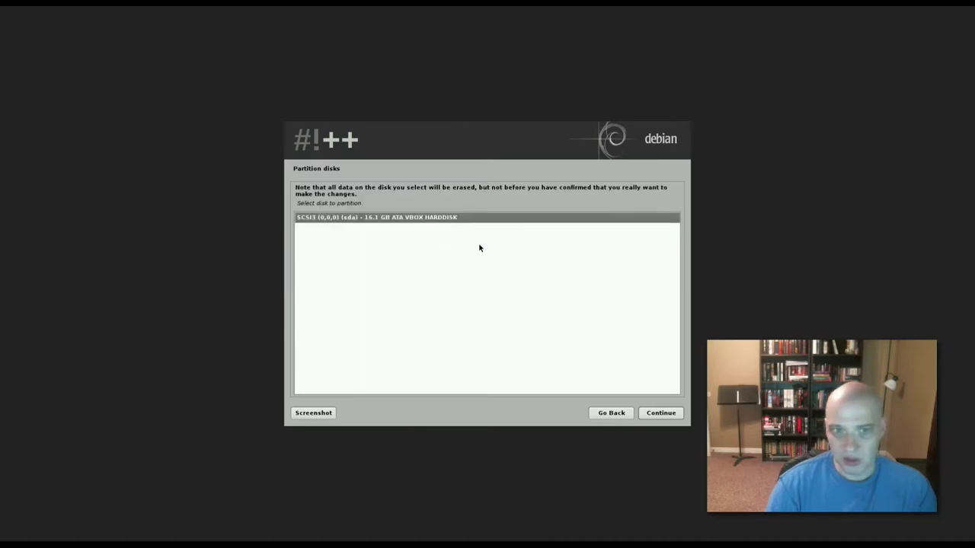
Select the 16.1 GB VBOX hard disk and accept the all-files-in-one-partition scheme
click(655, 413)
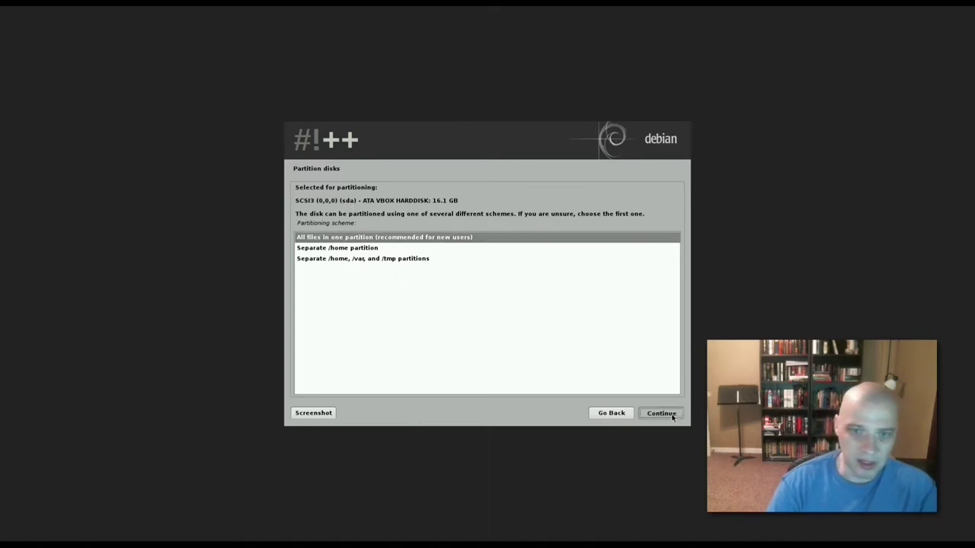
click(660, 414)
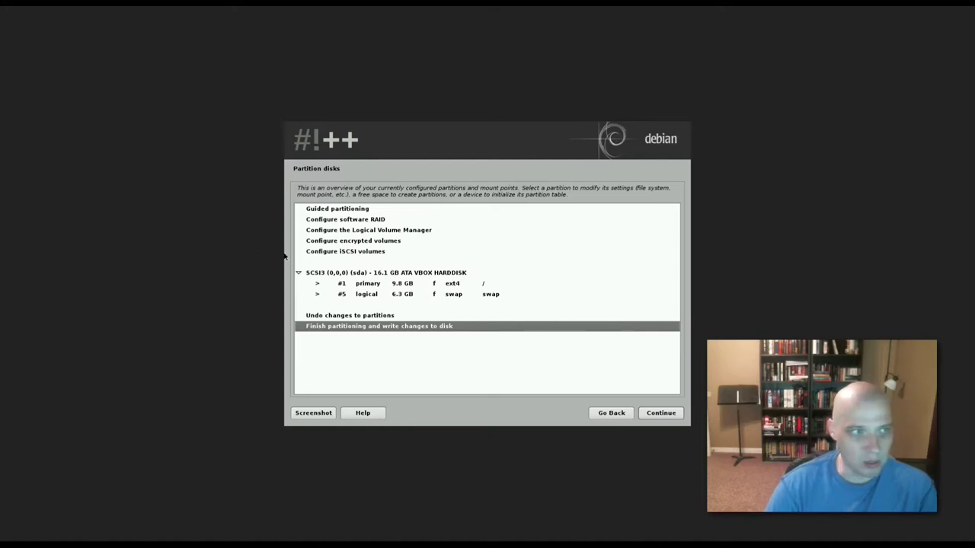
Open the #5 swap partition and delete it
double_click(366, 294)
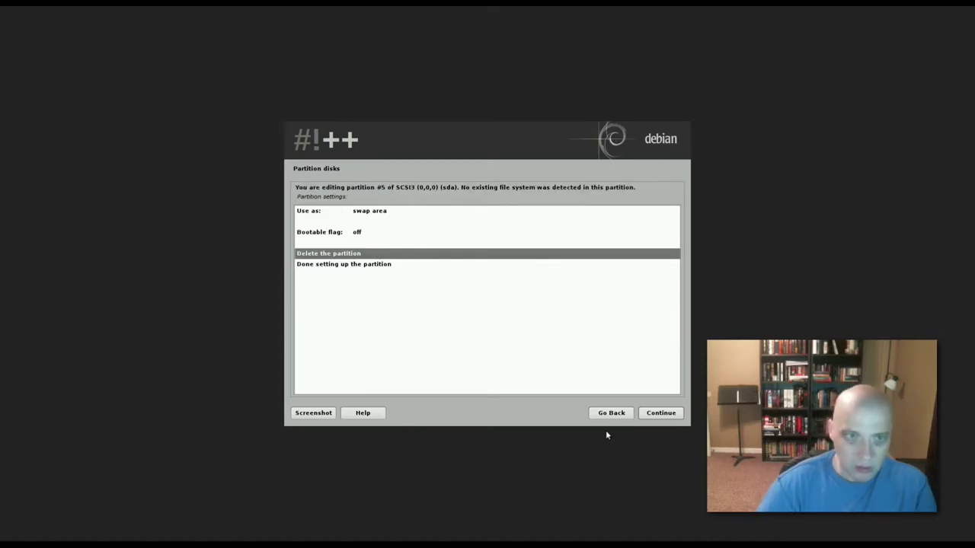
key(Return)
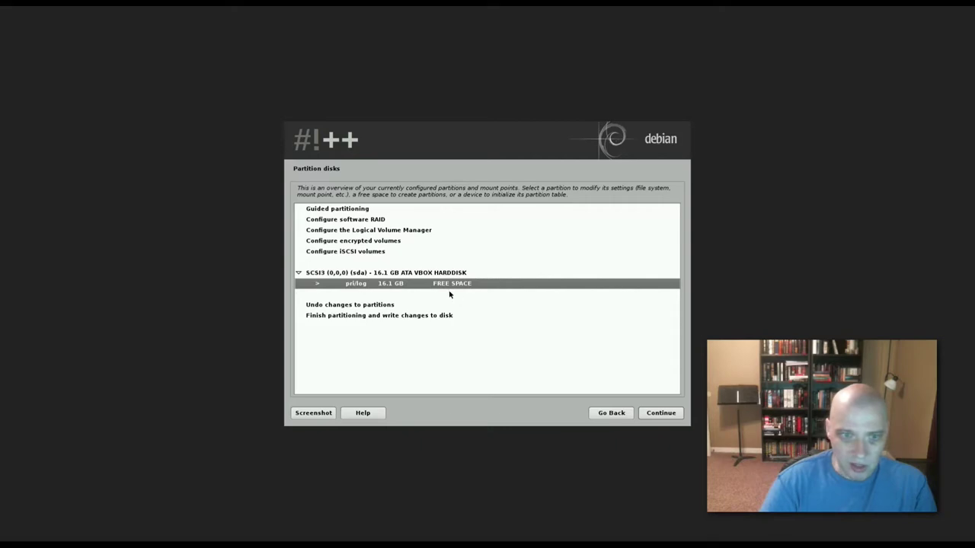
Create a new primary partition using the full 16.1 GB of free space
click(448, 295)
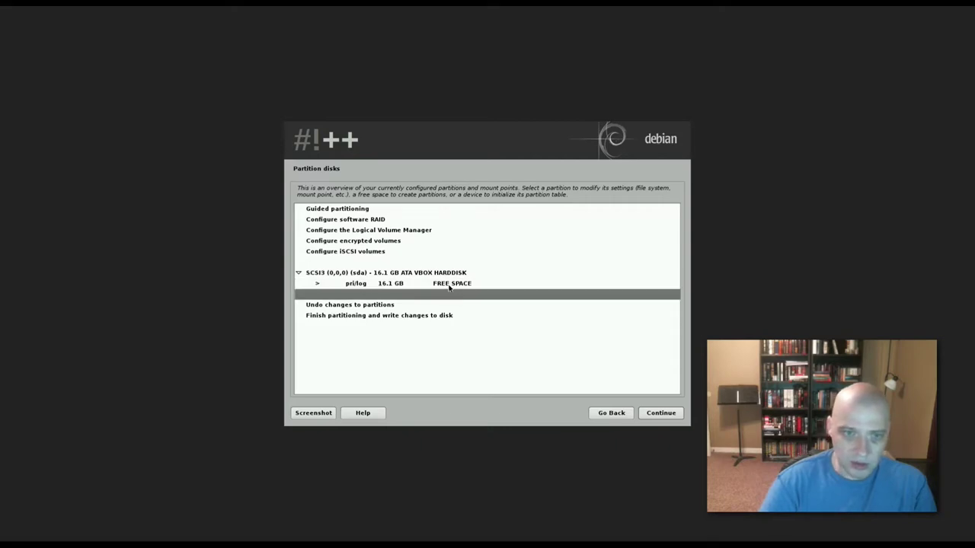
click(449, 284)
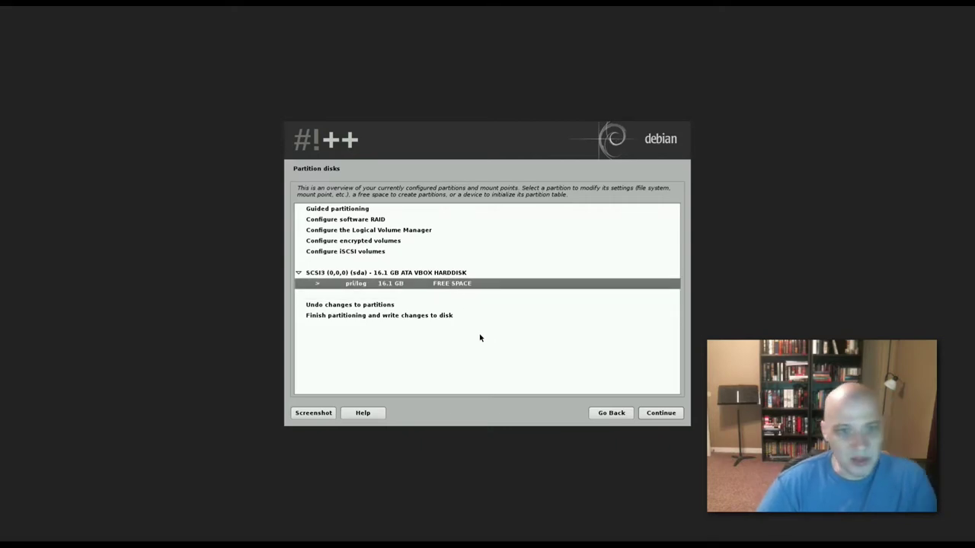
key(Return)
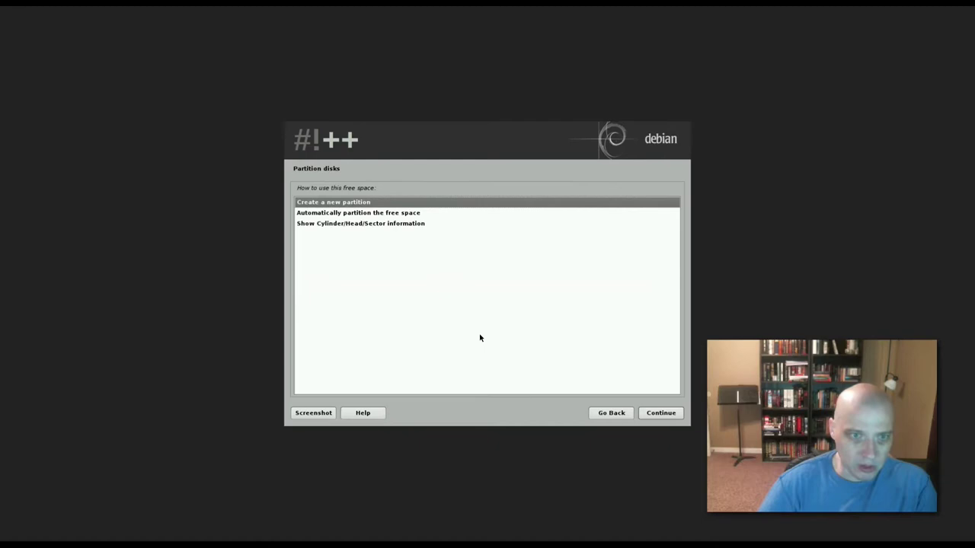
key(Return)
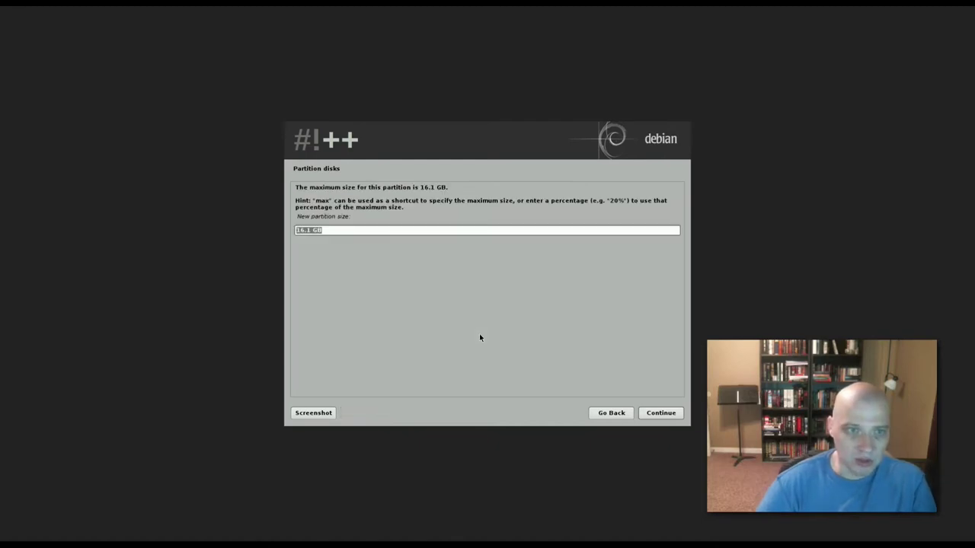
click(655, 416)
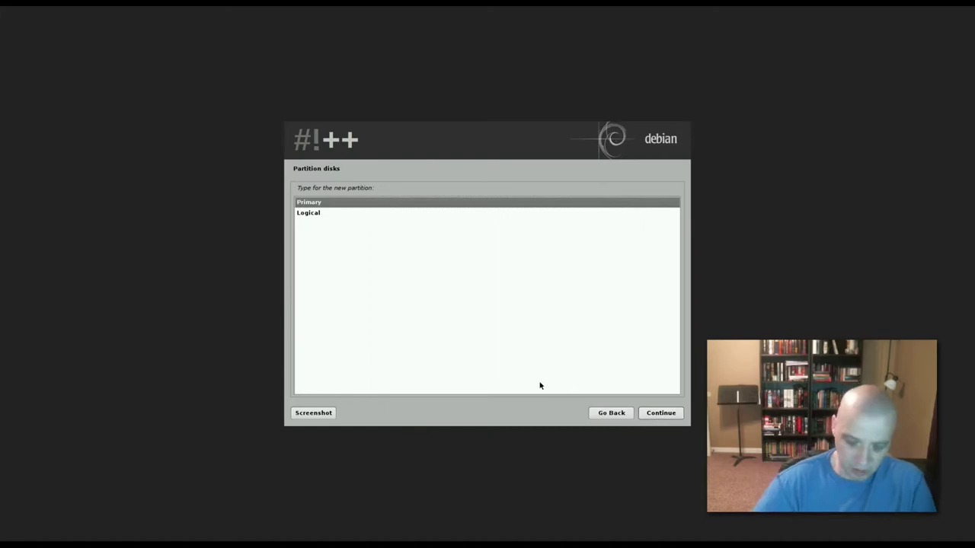
key(Return)
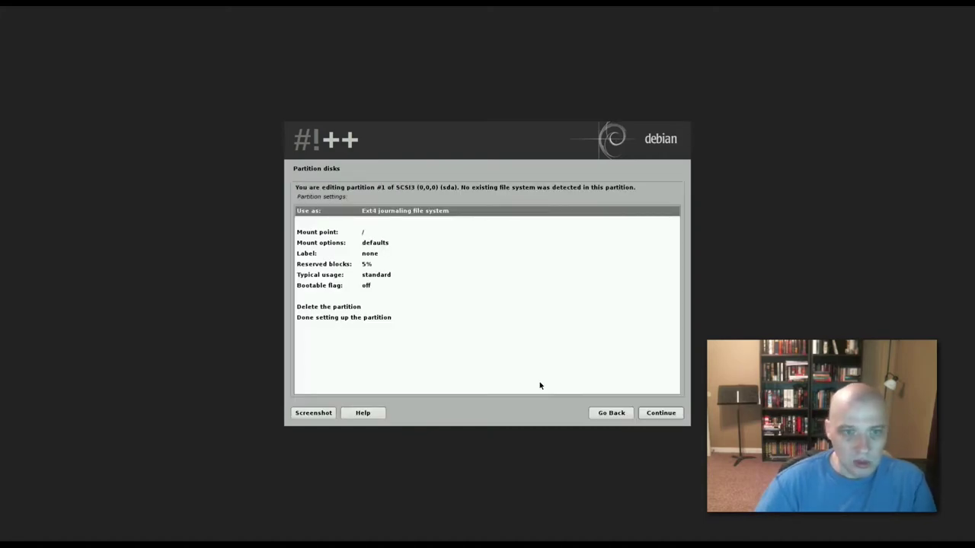
Keep Ext4 journaling as the file system and finish setting up the partition
click(660, 417)
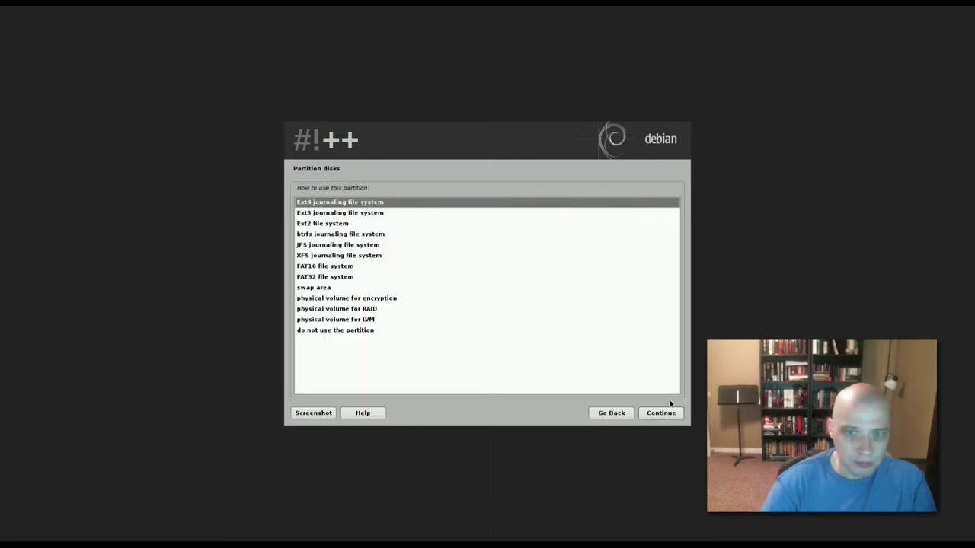
click(662, 415)
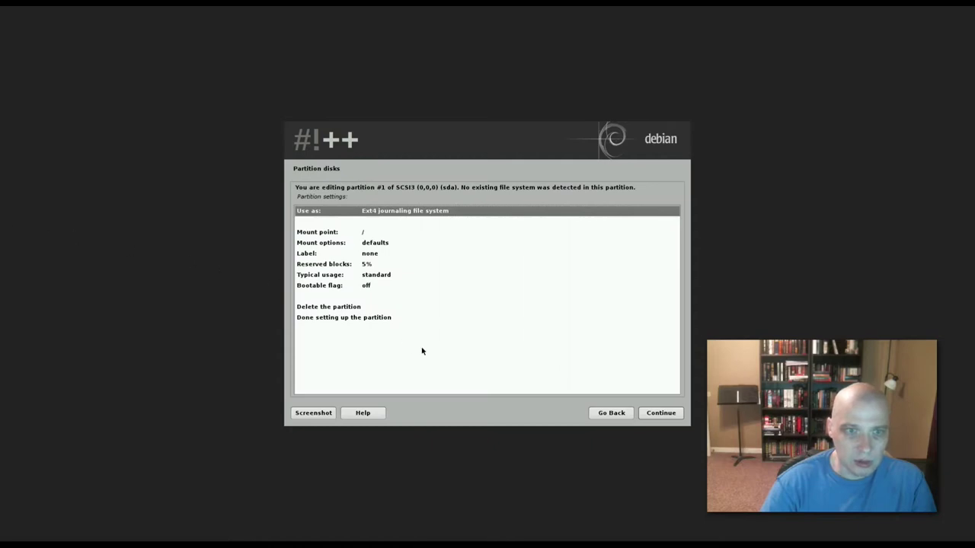
double_click(344, 316)
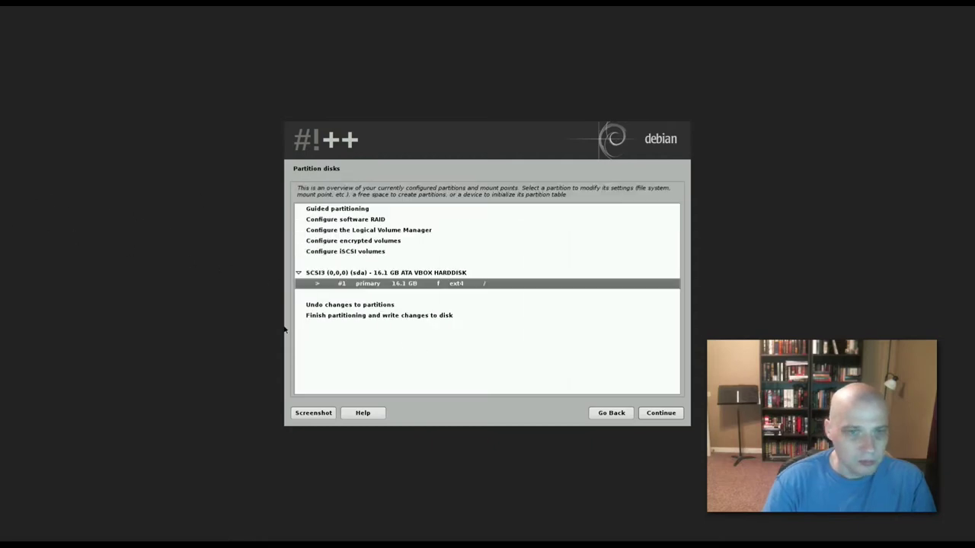
click(658, 412)
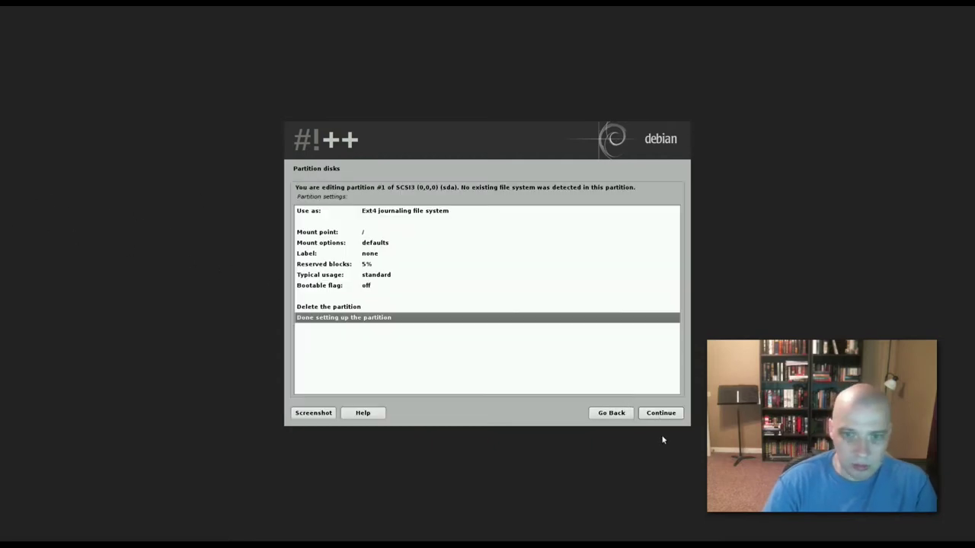
click(653, 418)
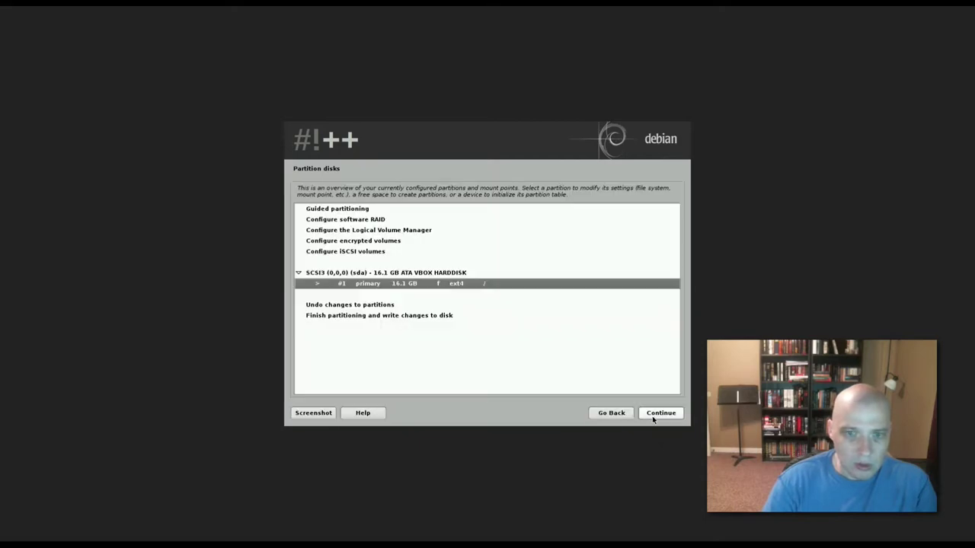
key(Down)
key(Down)
key(Down)
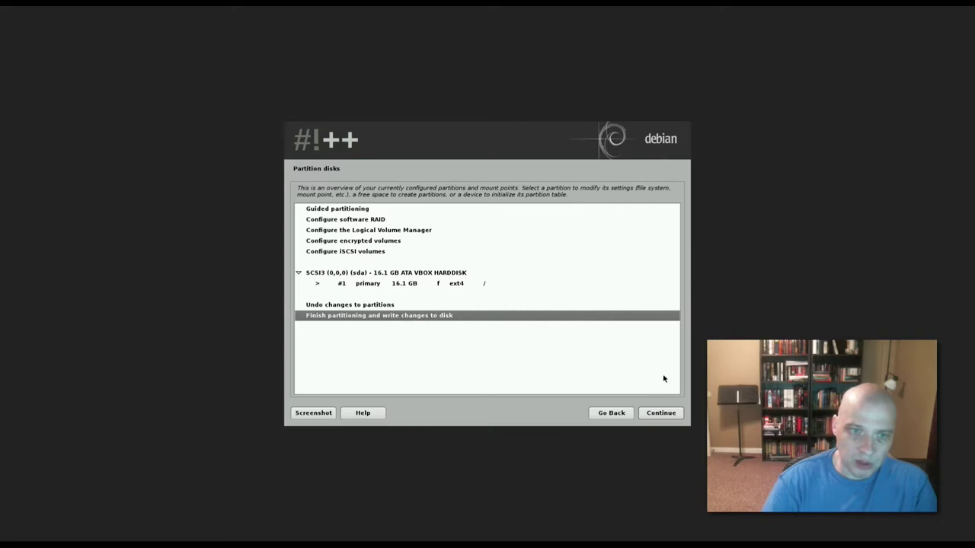
Finish partitioning without swap space and confirm writing the changes to disk
key(Return)
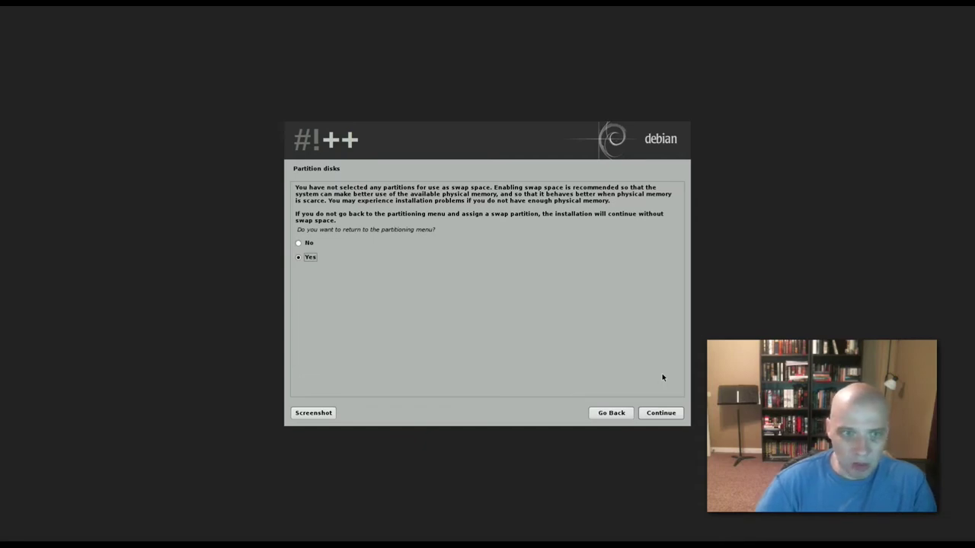
key(Up)
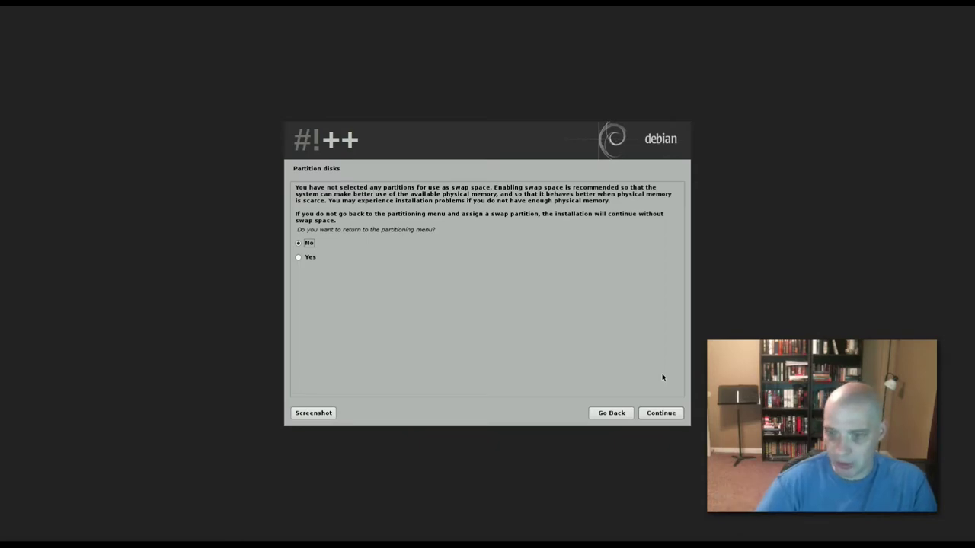
key(Return)
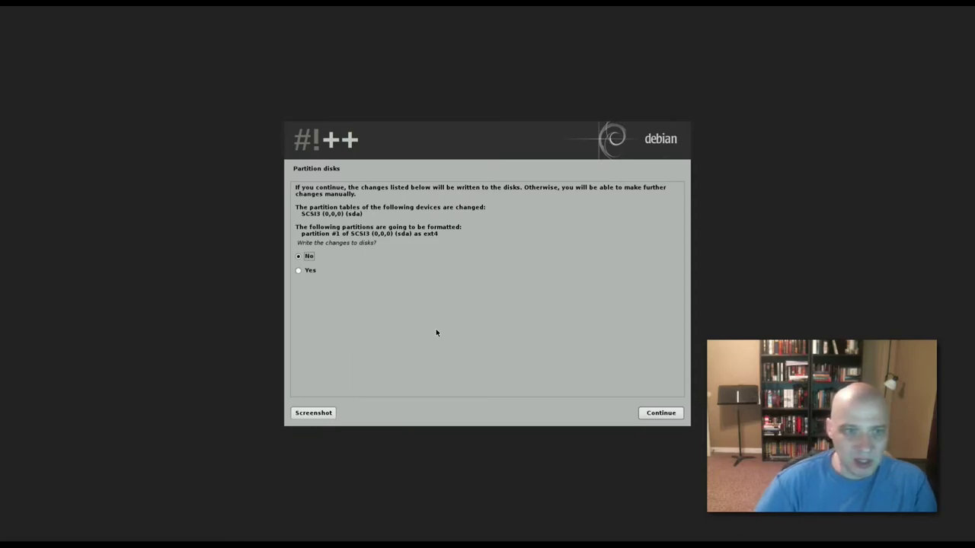
key(Down)
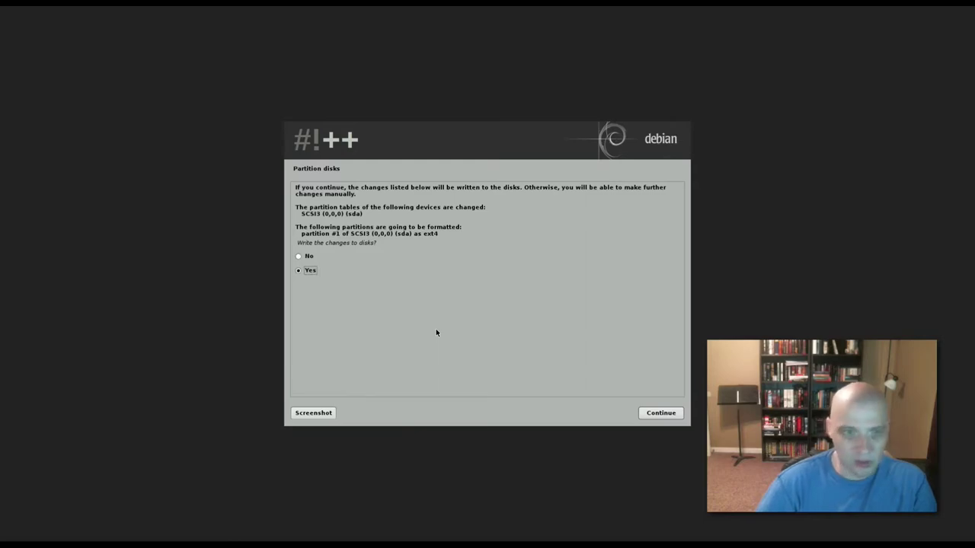
key(Return)
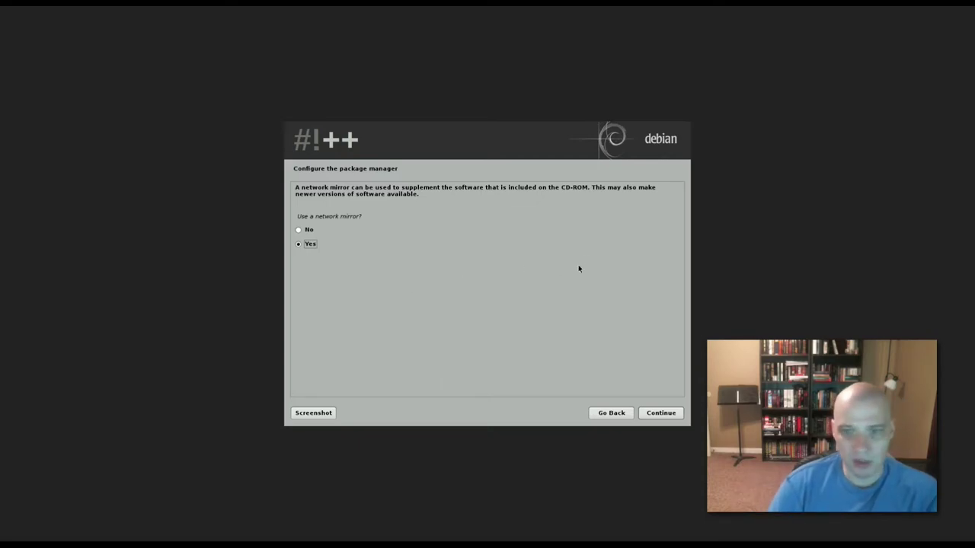
Use a United States network mirror at ftp.us.debian.org with no HTTP proxy
click(667, 414)
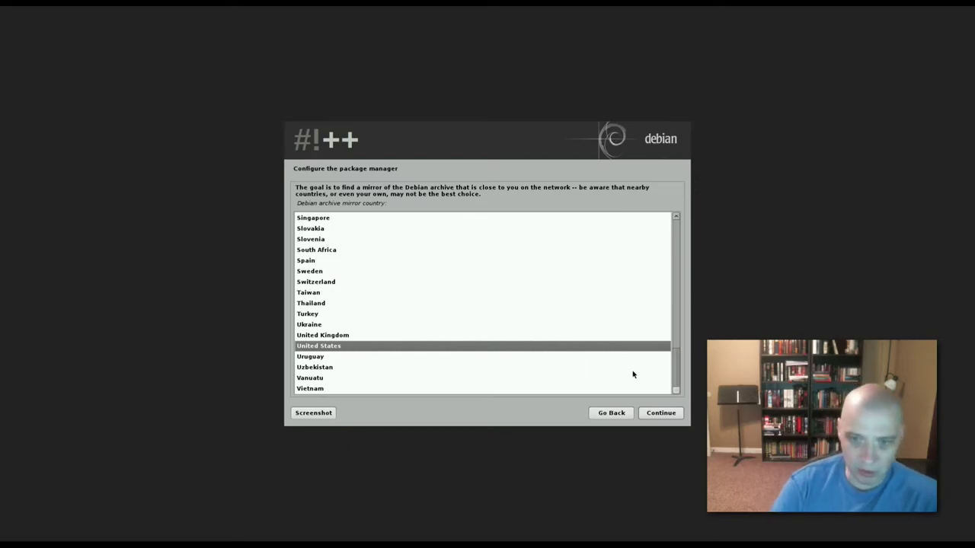
click(667, 416)
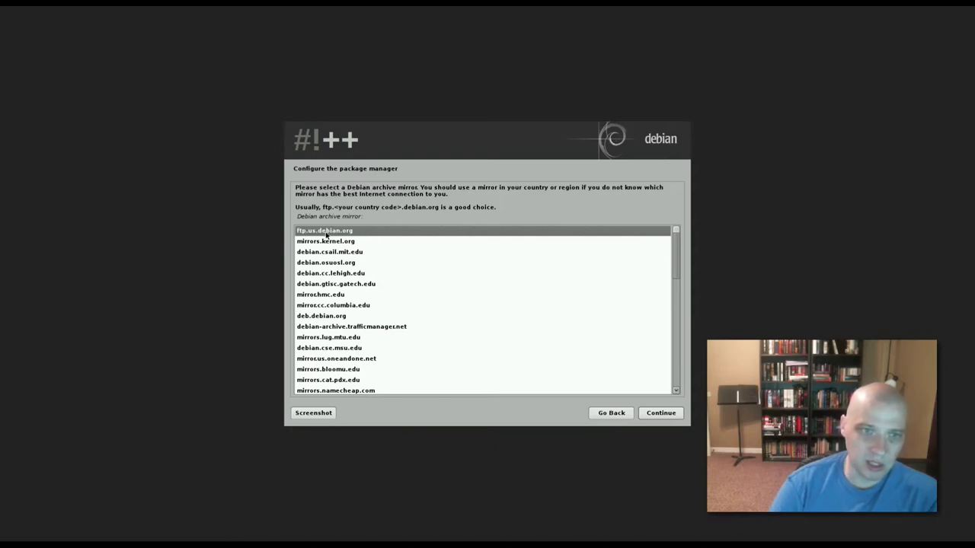
click(662, 413)
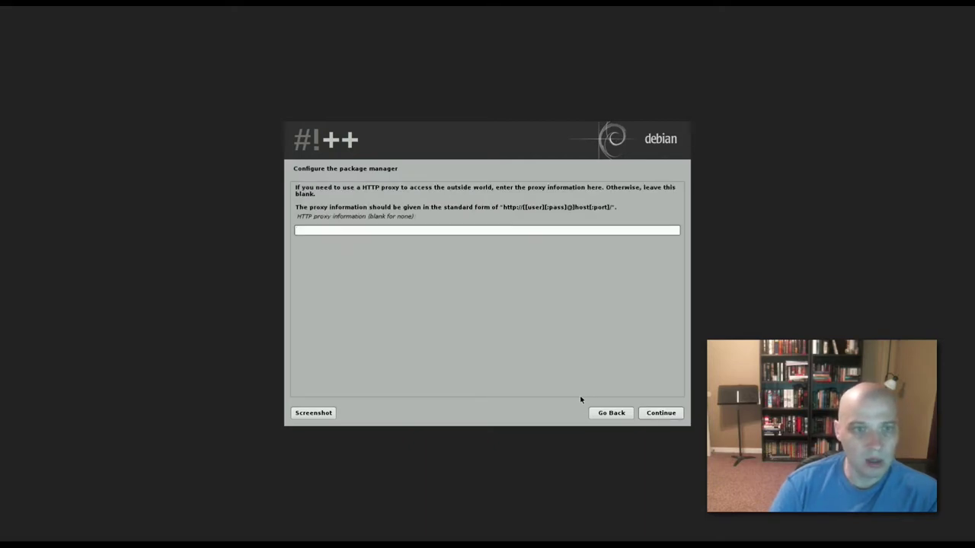
click(654, 414)
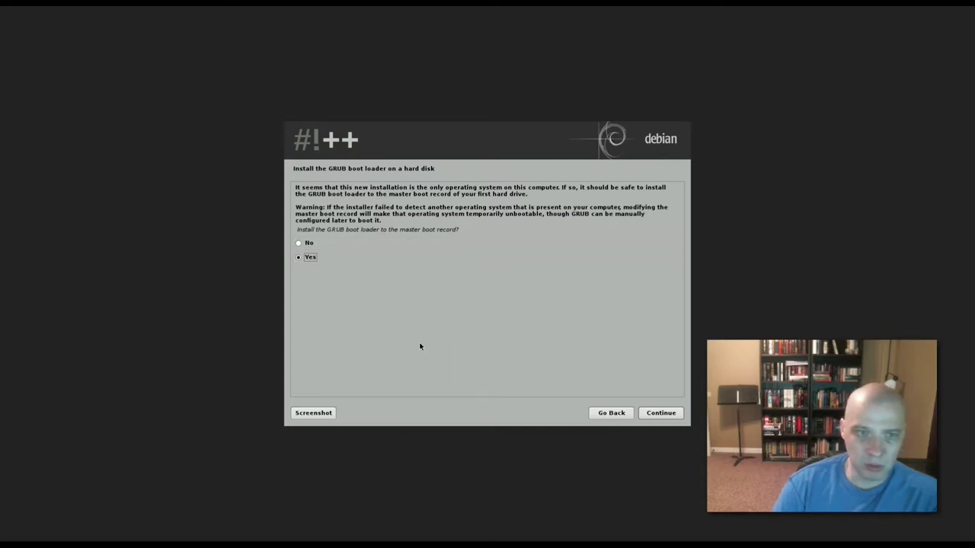
Install GRUB to the master boot record on /dev/sda
click(662, 414)
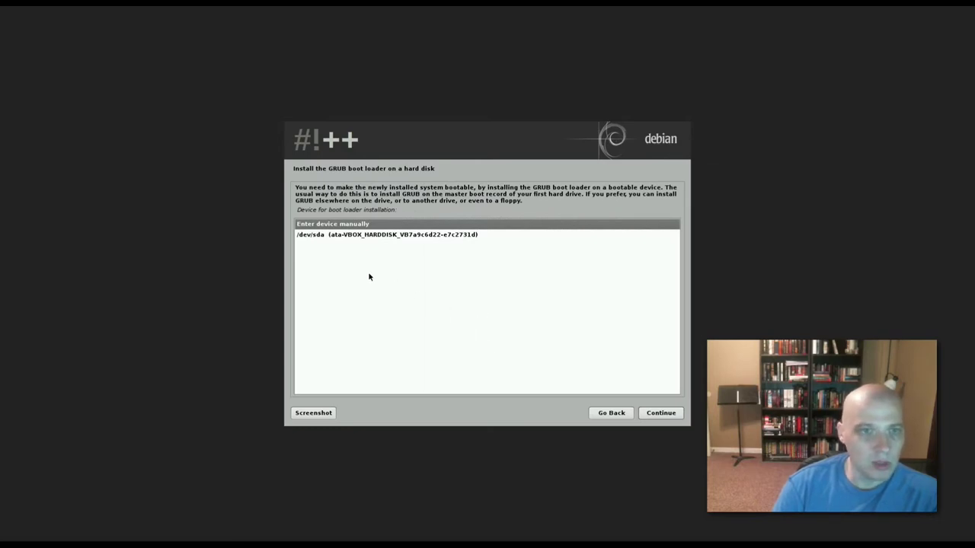
click(329, 236)
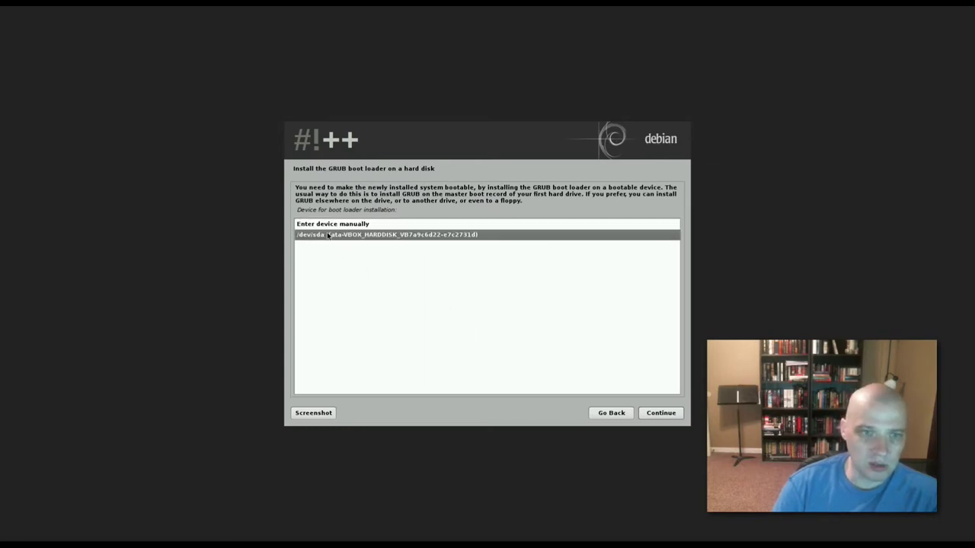
click(666, 417)
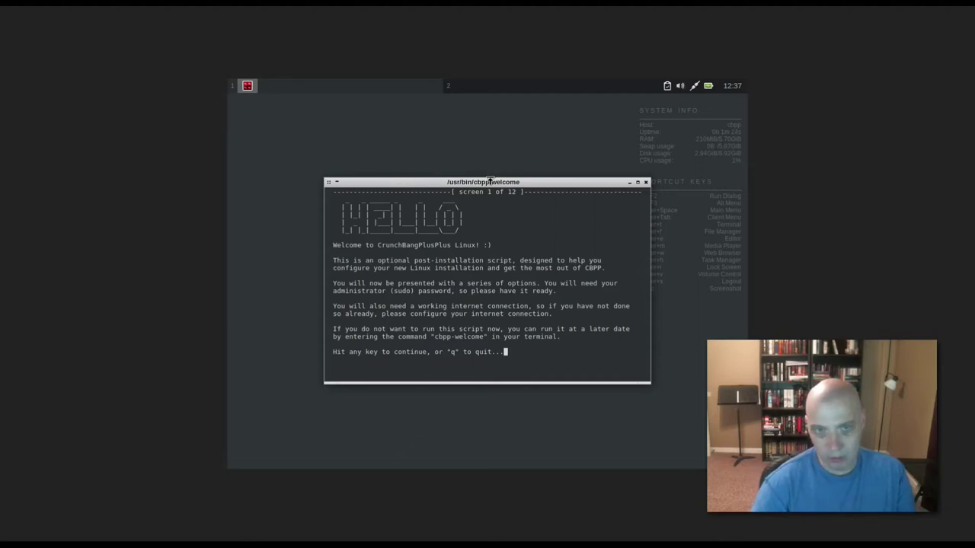
Move the cbpp-welcome window slightly down and to the left
drag(490, 182, 430, 197)
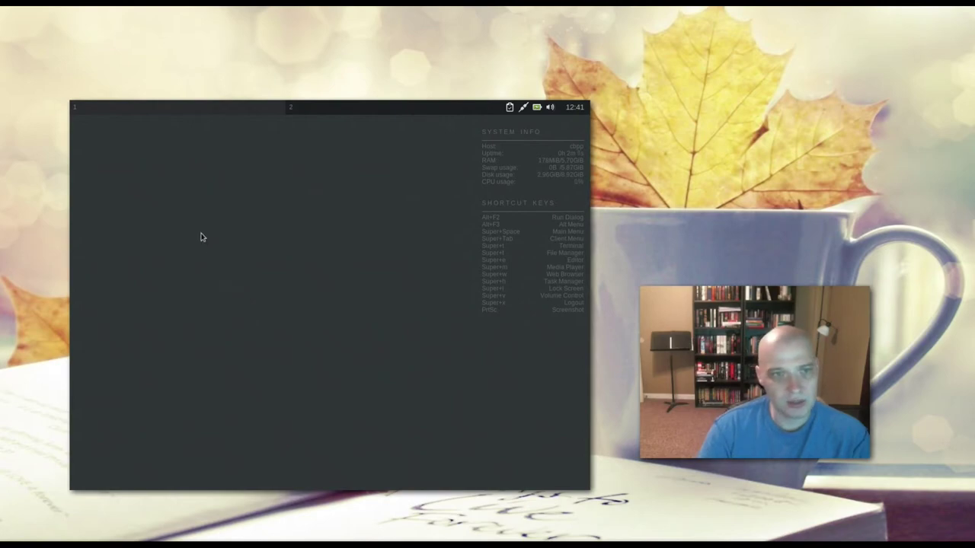
right_click(172, 234)
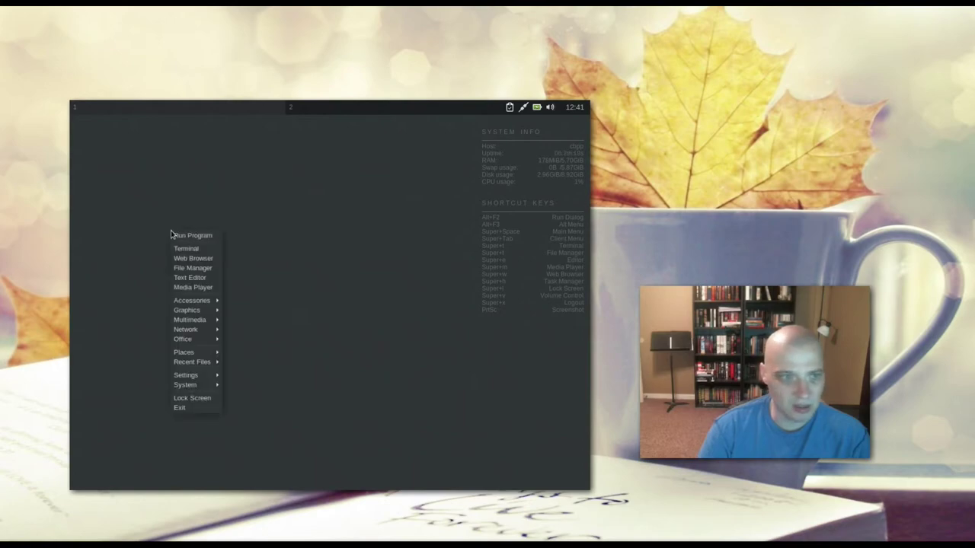
click(204, 273)
drag(355, 183, 297, 183)
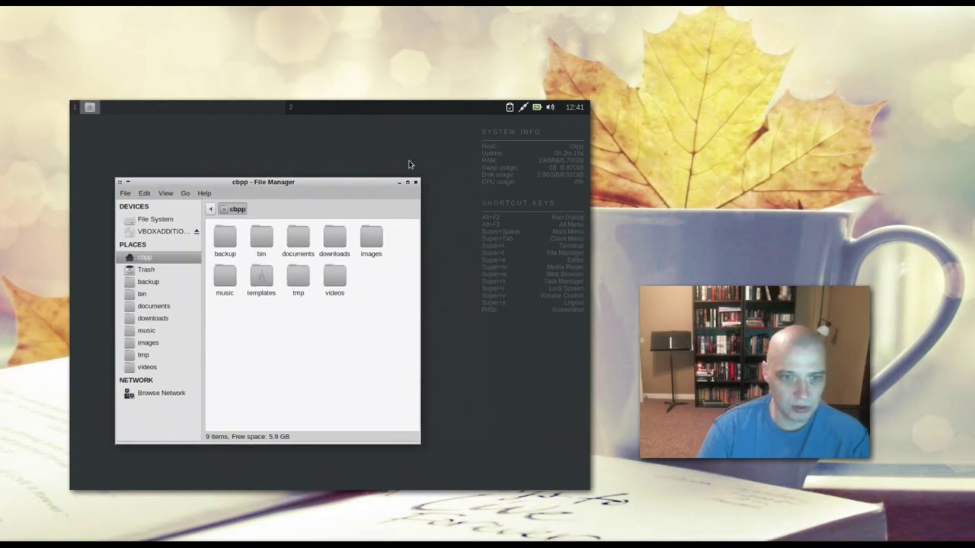
right_click(506, 236)
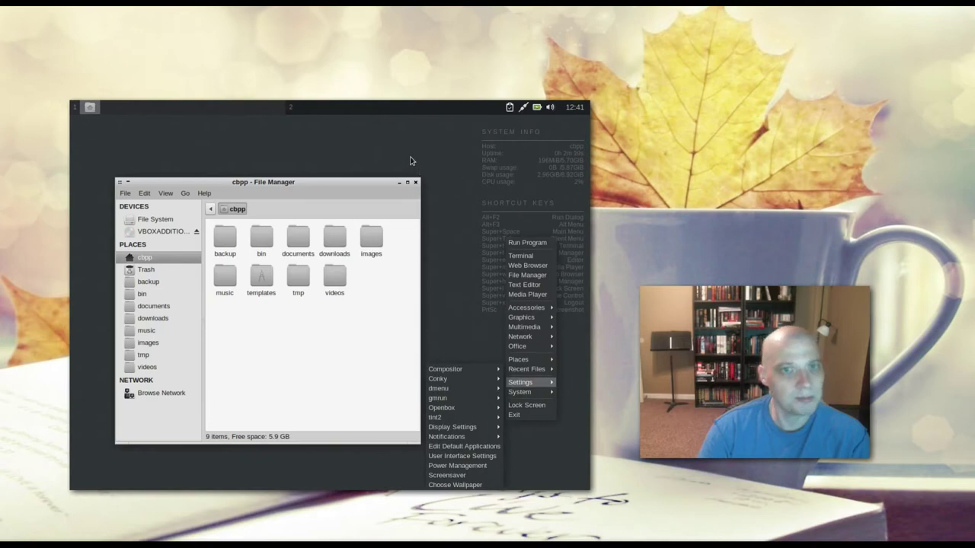
click(410, 160)
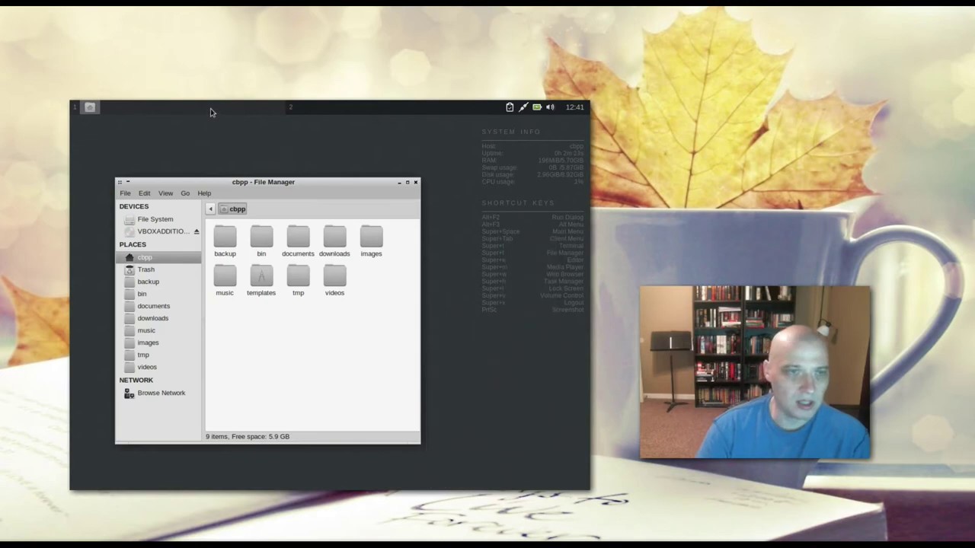
click(90, 108)
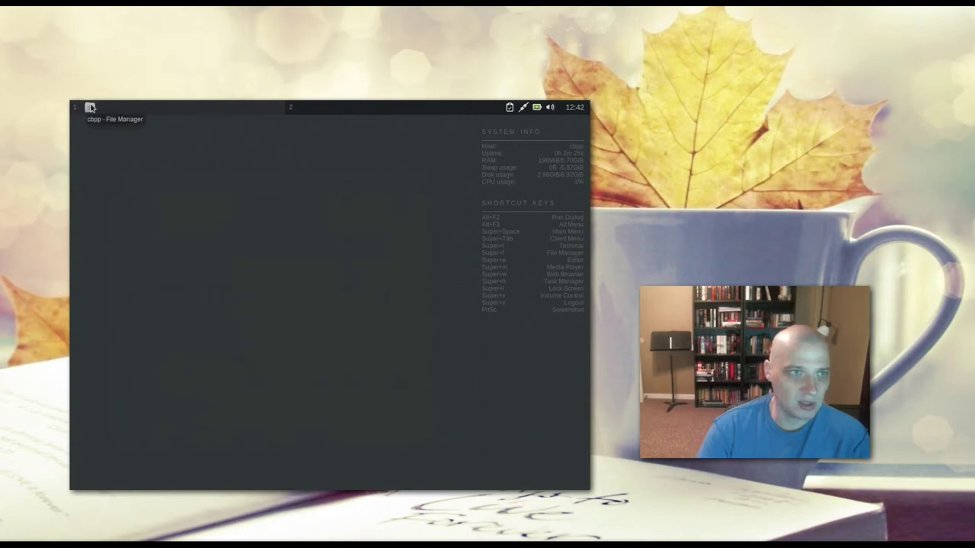
click(90, 108)
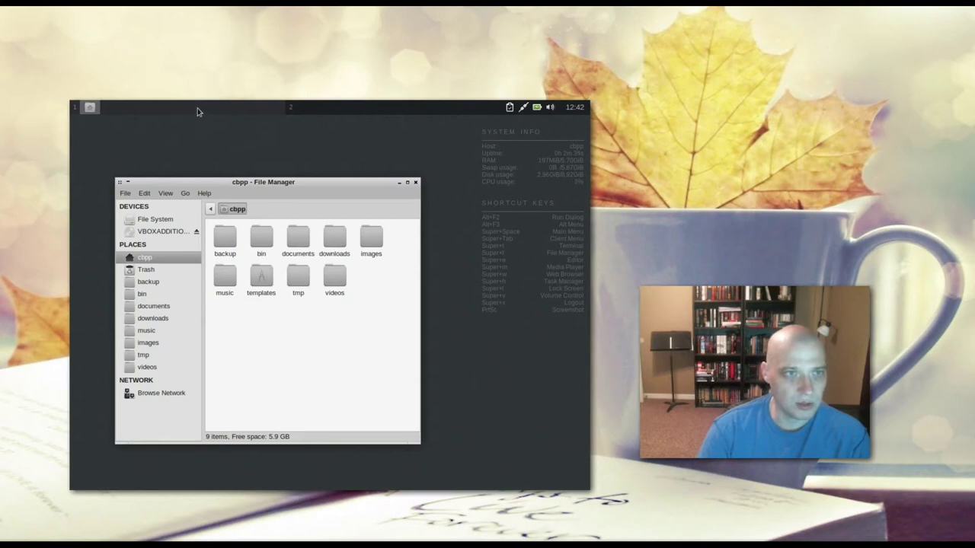
click(307, 112)
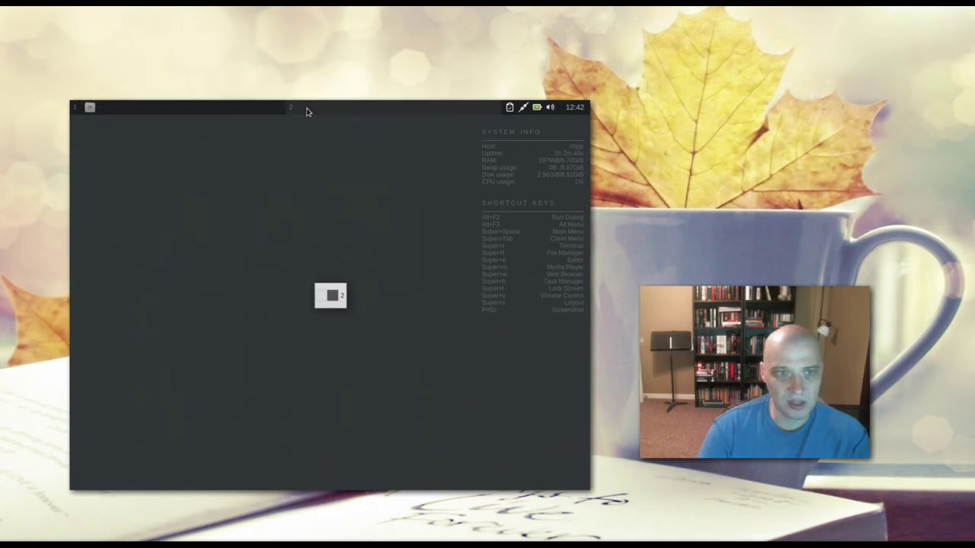
click(198, 113)
click(321, 113)
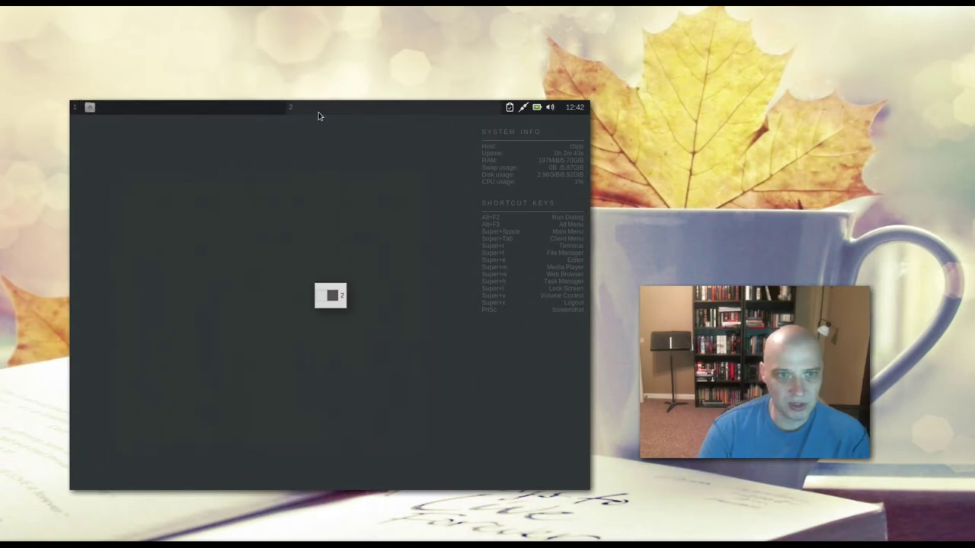
click(227, 110)
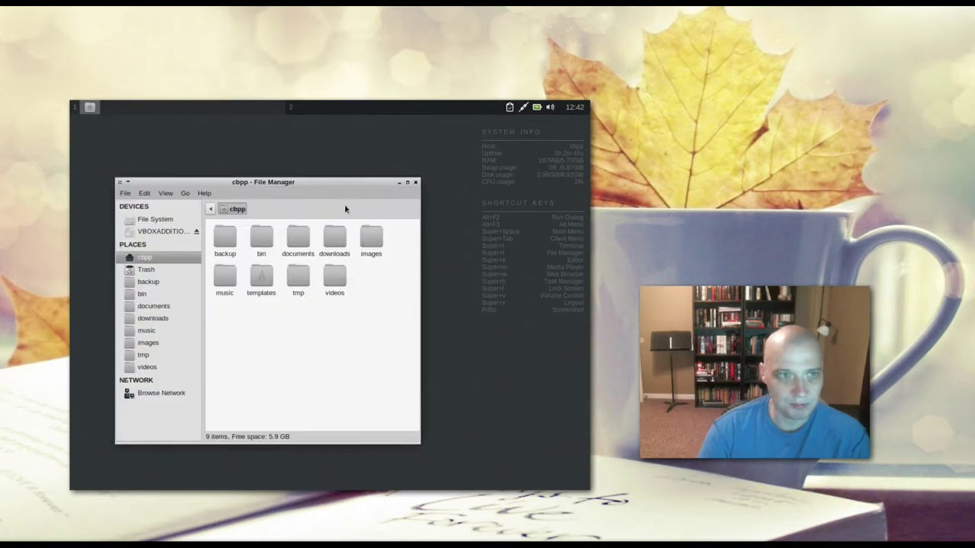
click(416, 182)
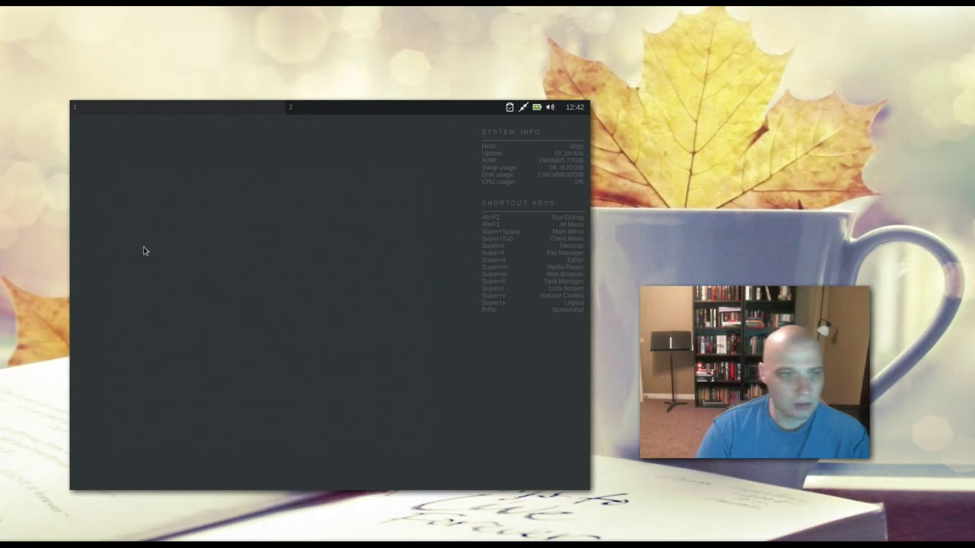
right_click(124, 204)
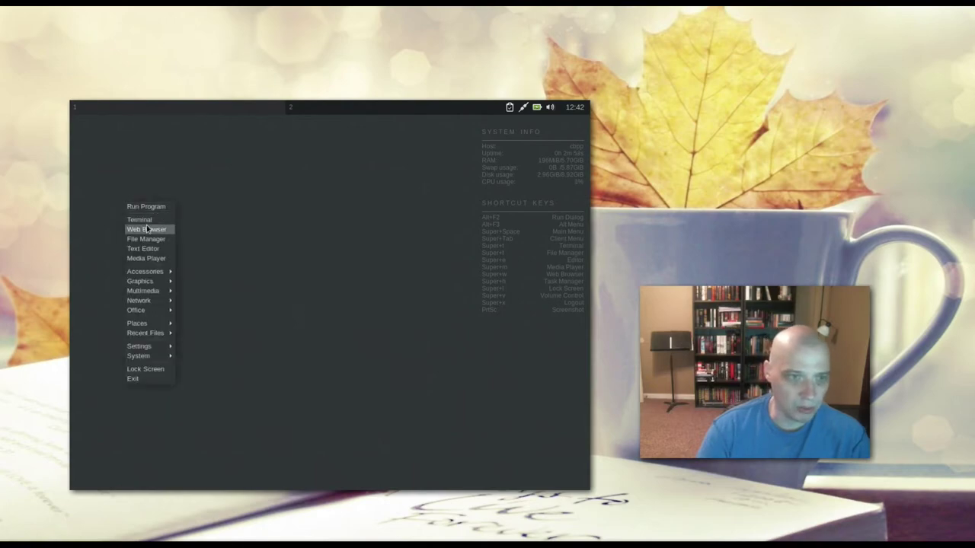
mouse_move(151, 275)
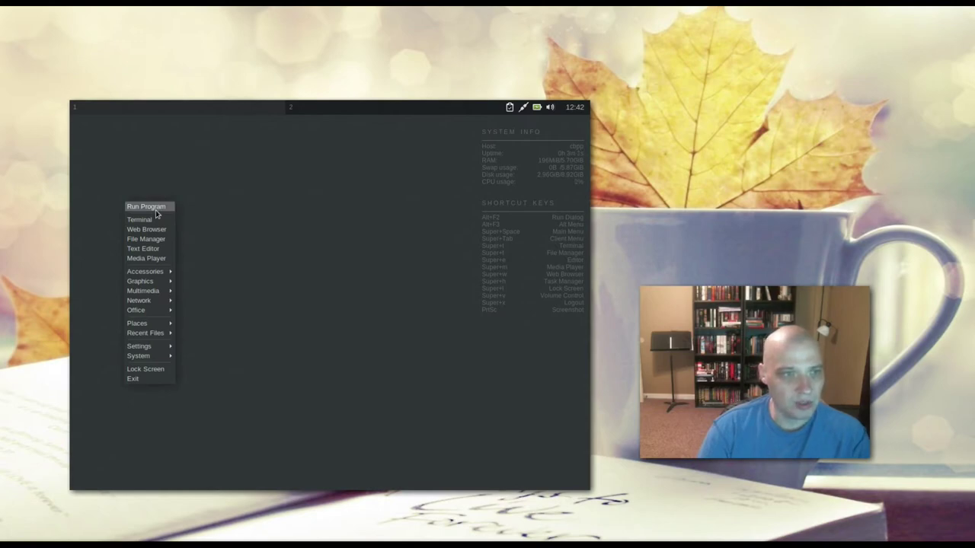
click(157, 214)
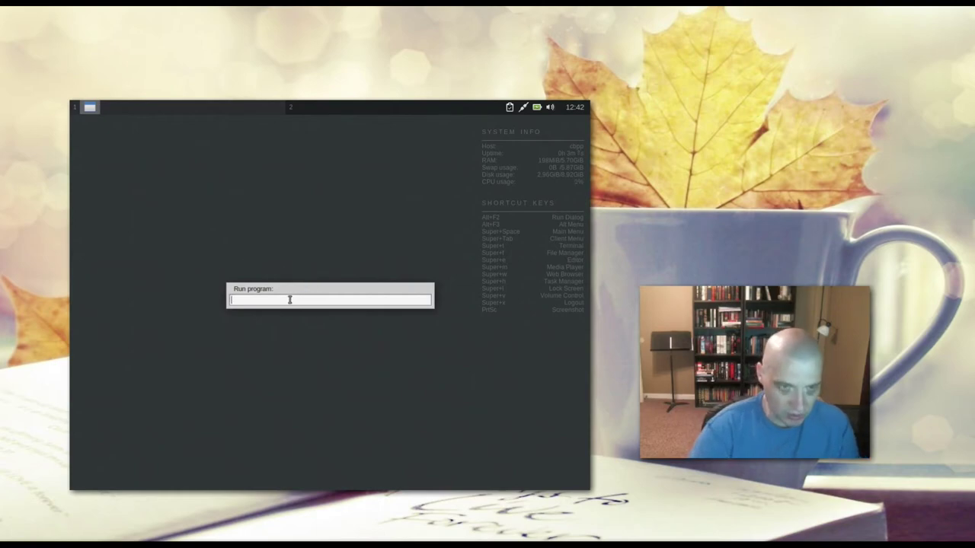
text(thunar)
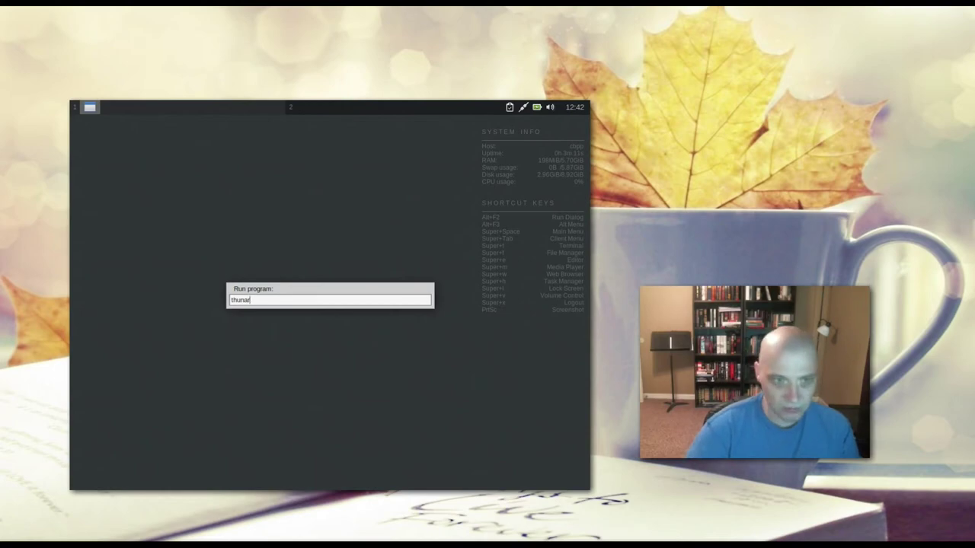
key(Return)
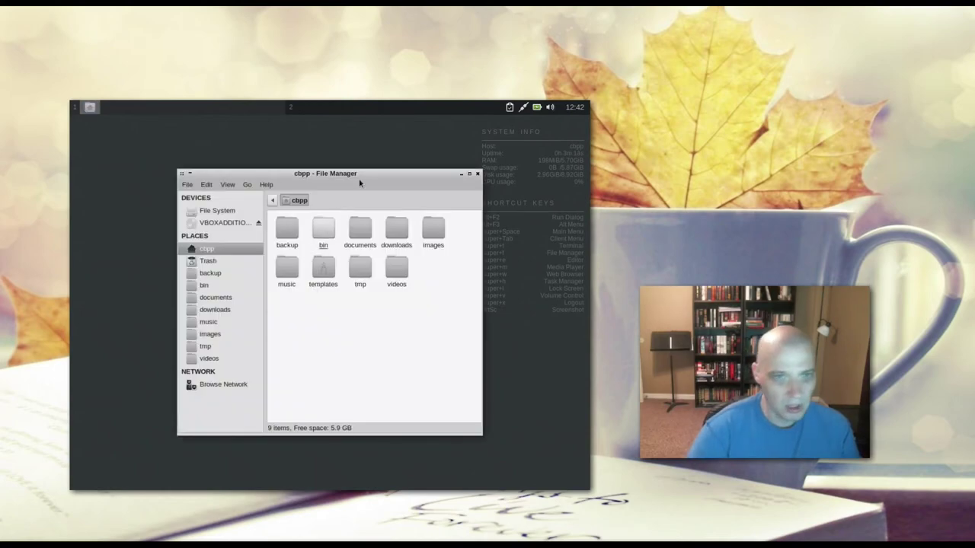
click(478, 173)
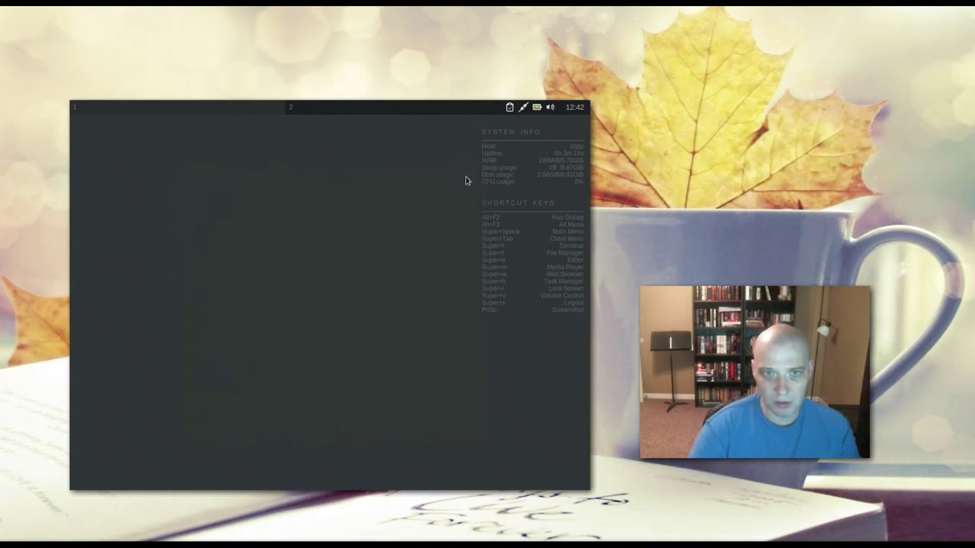
right_click(138, 180)
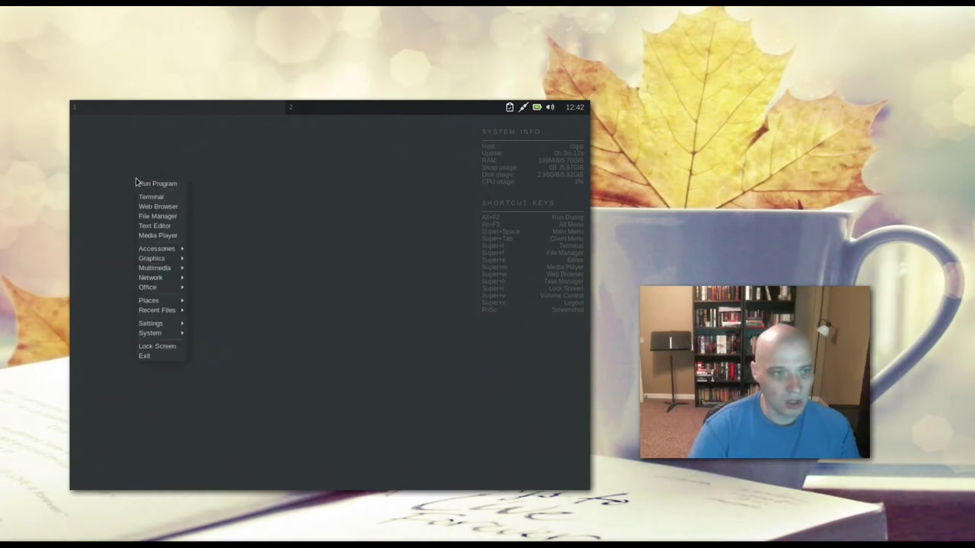
click(180, 197)
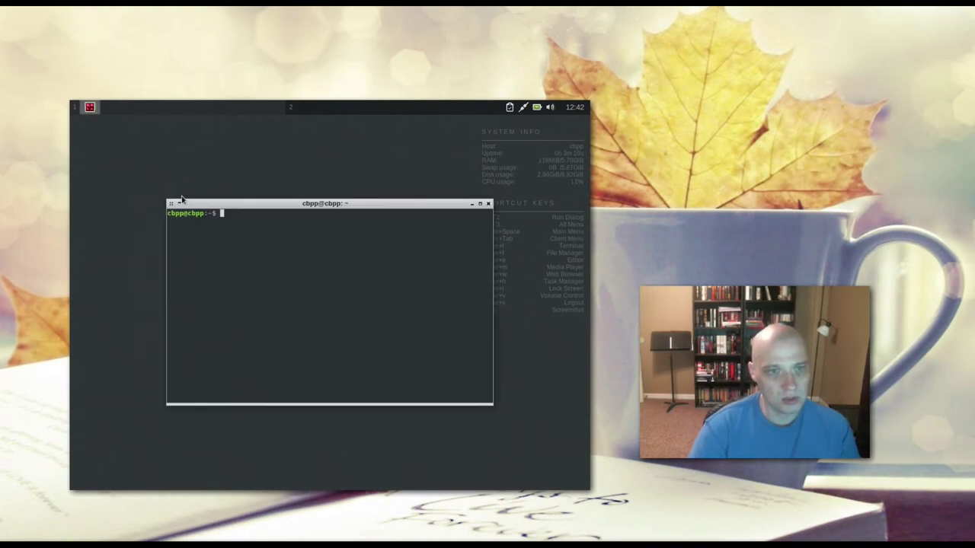
right_click(277, 243)
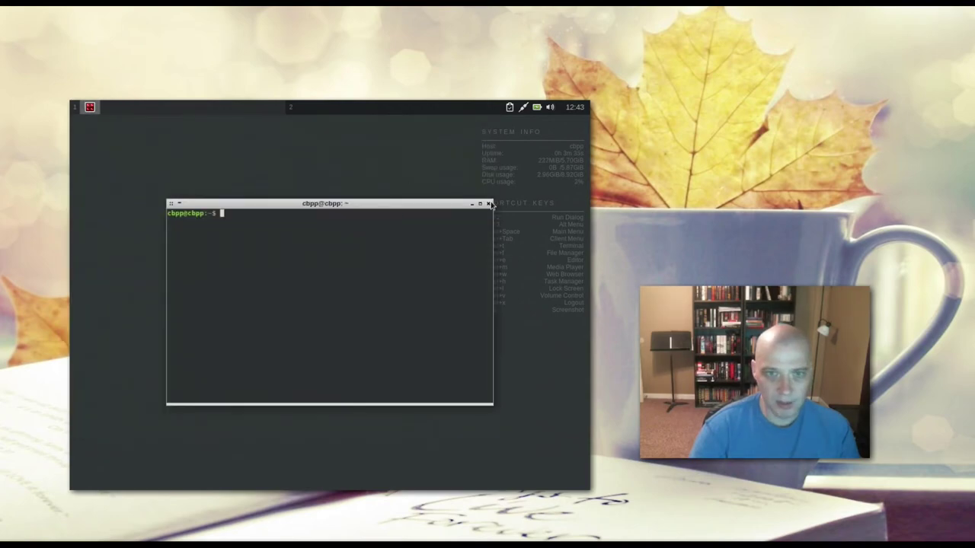
click(489, 204)
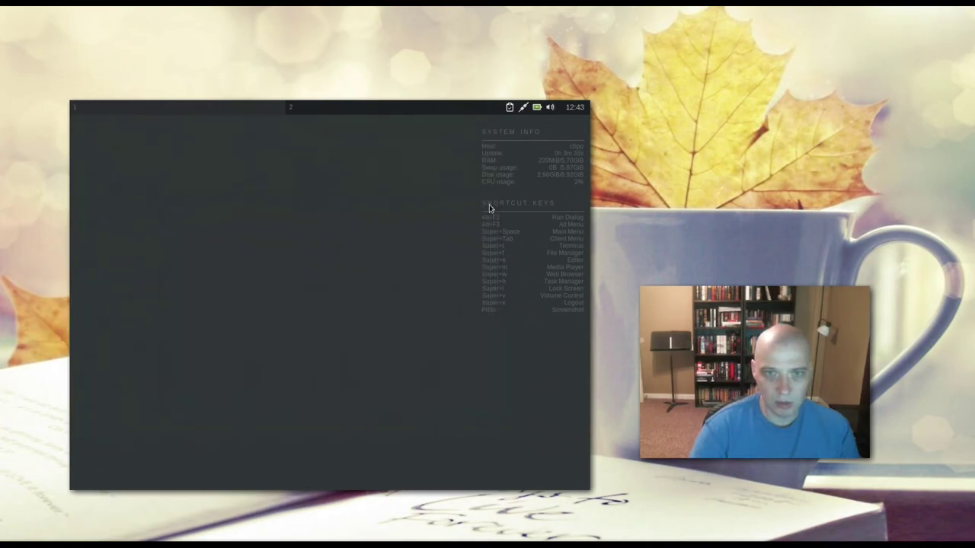
right_click(130, 208)
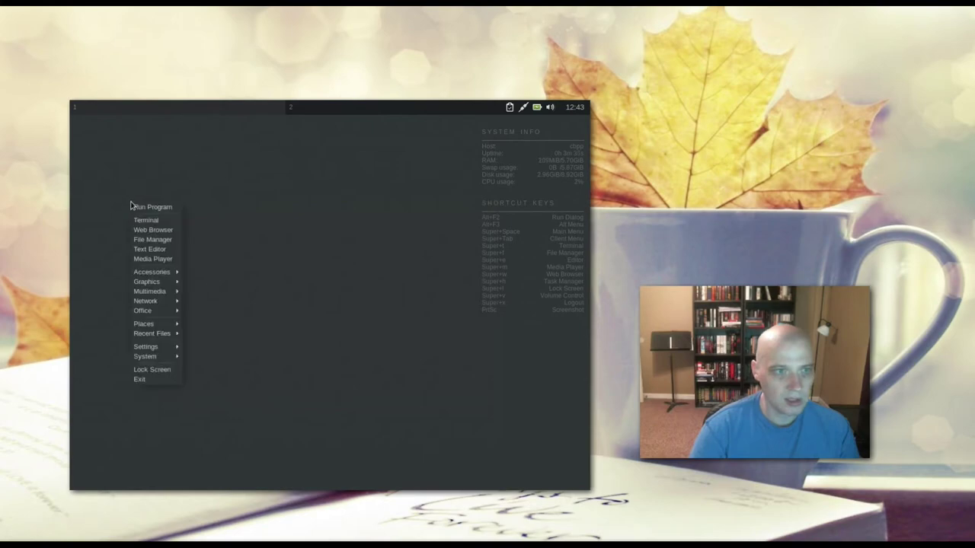
click(161, 230)
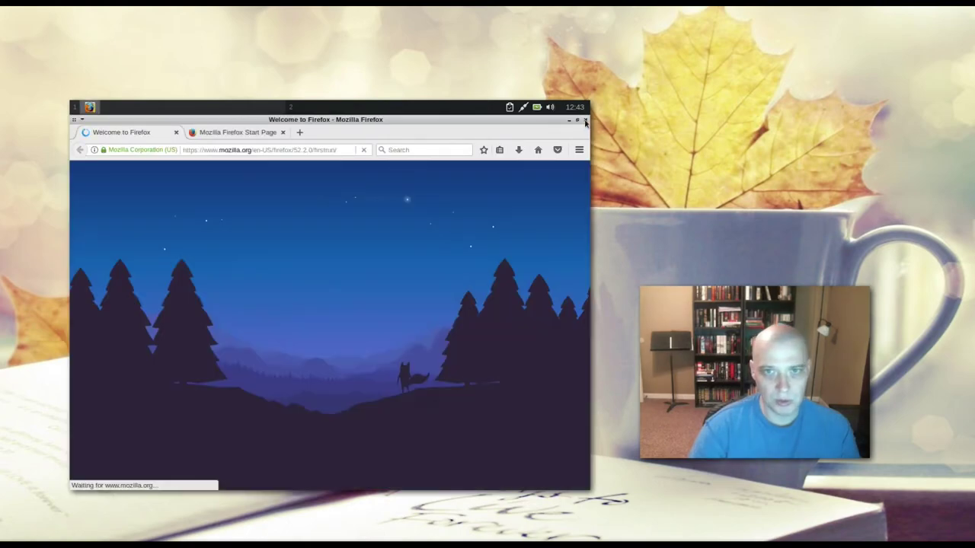
click(585, 120)
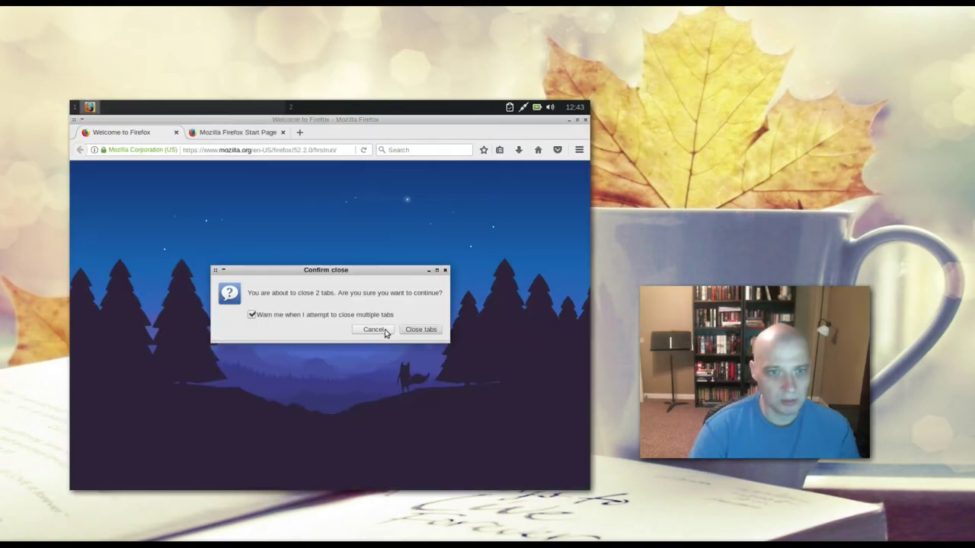
click(416, 330)
right_click(122, 210)
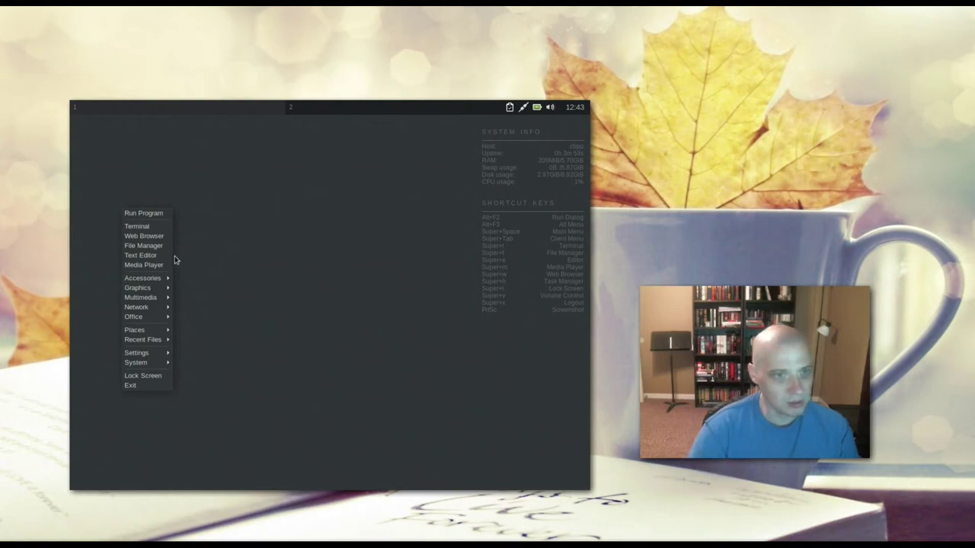
Open and close Geany, then launch VLC and accept its privacy and network policy
click(145, 256)
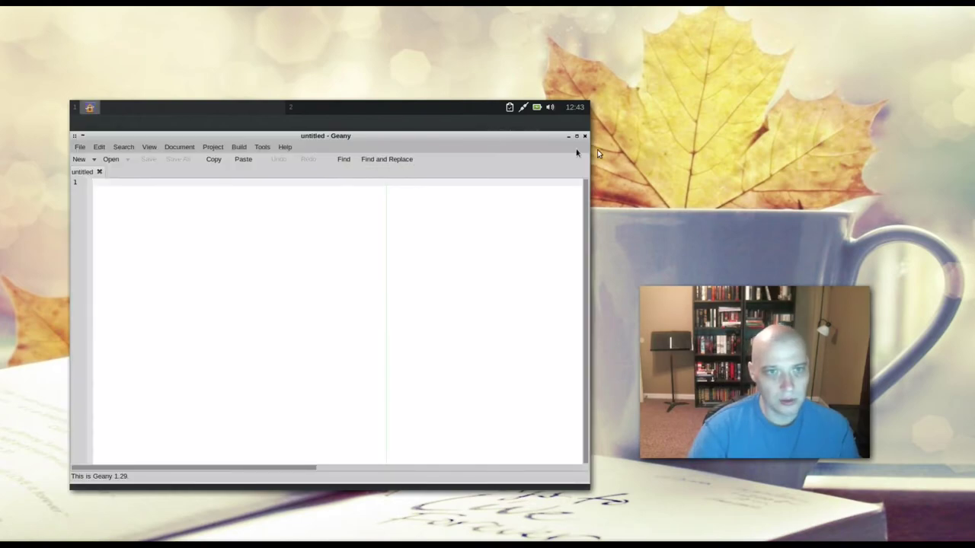
click(585, 137)
right_click(122, 207)
click(145, 264)
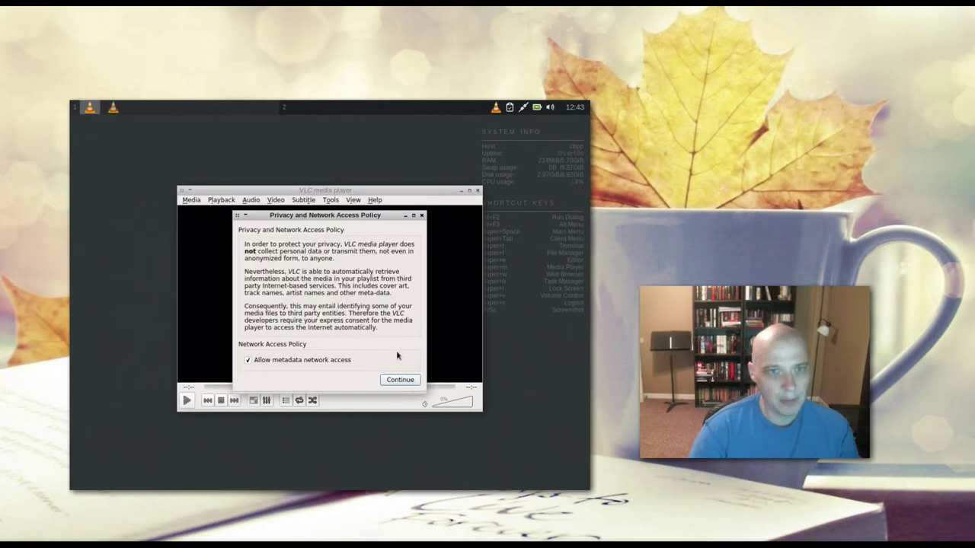
click(407, 384)
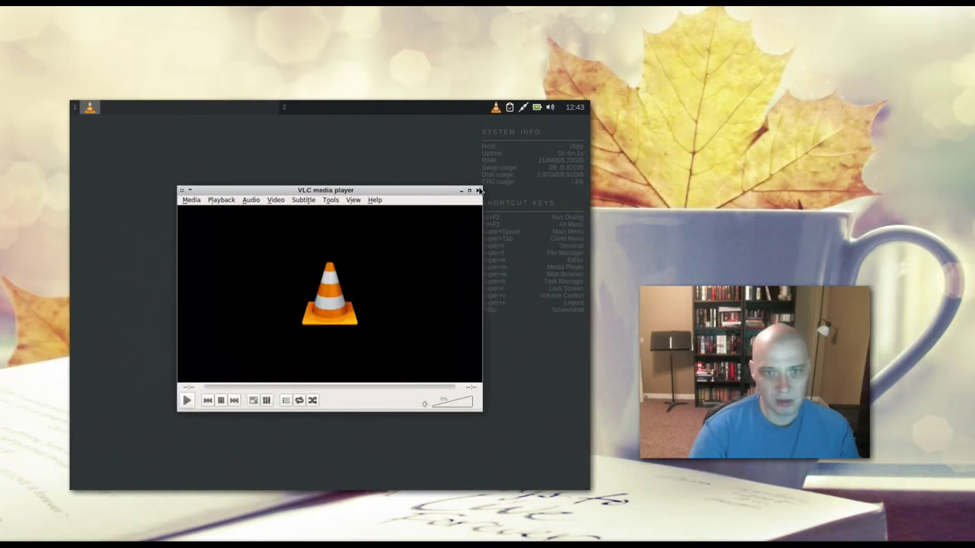
Close VLC and show the desktop menu's Accessories submenu
click(478, 190)
right_click(126, 221)
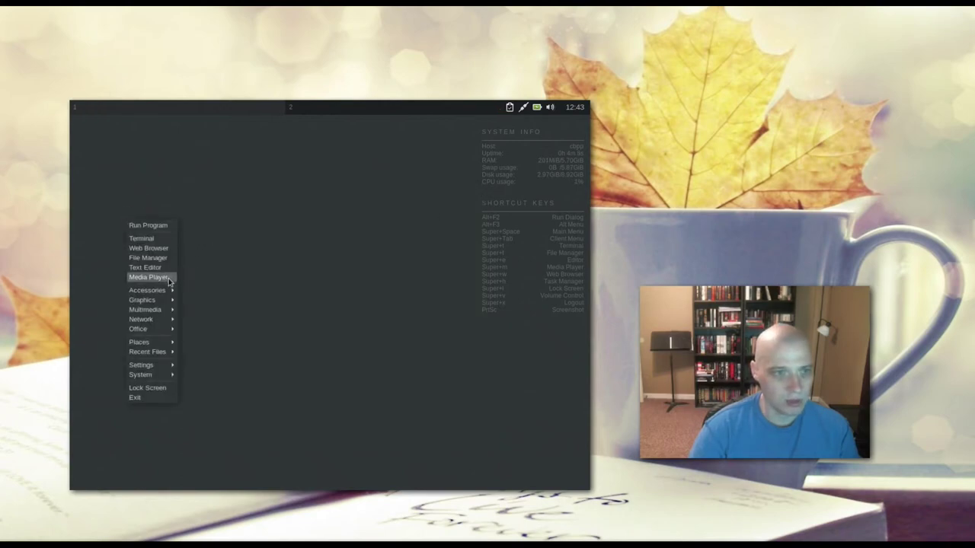
mouse_move(165, 293)
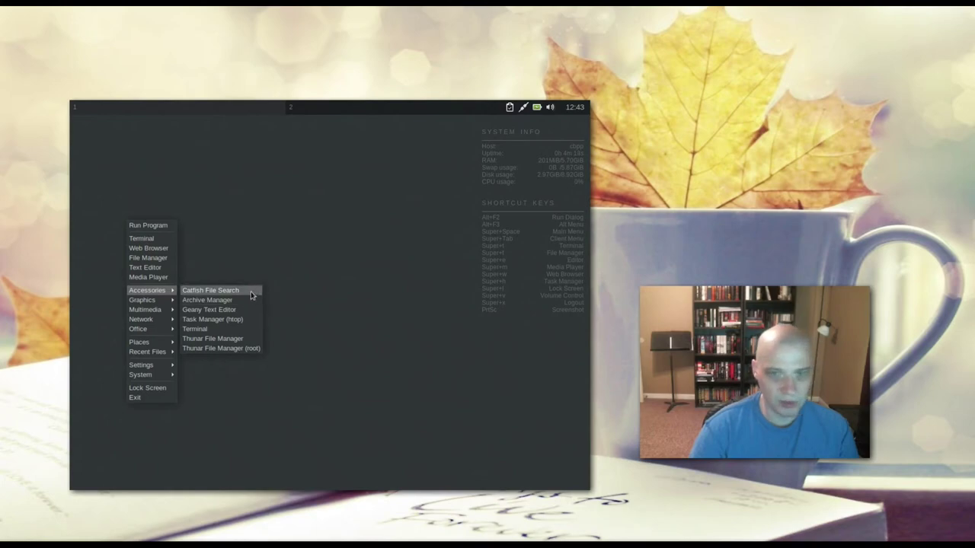
Launch htop from Accessories, move it up-left and close it, then show the Graphics submenu
click(243, 326)
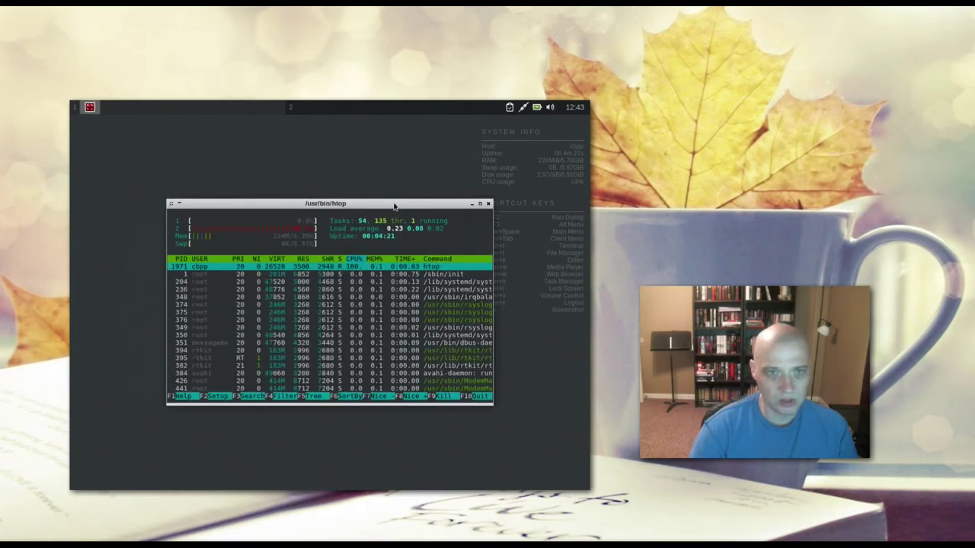
drag(395, 205, 340, 180)
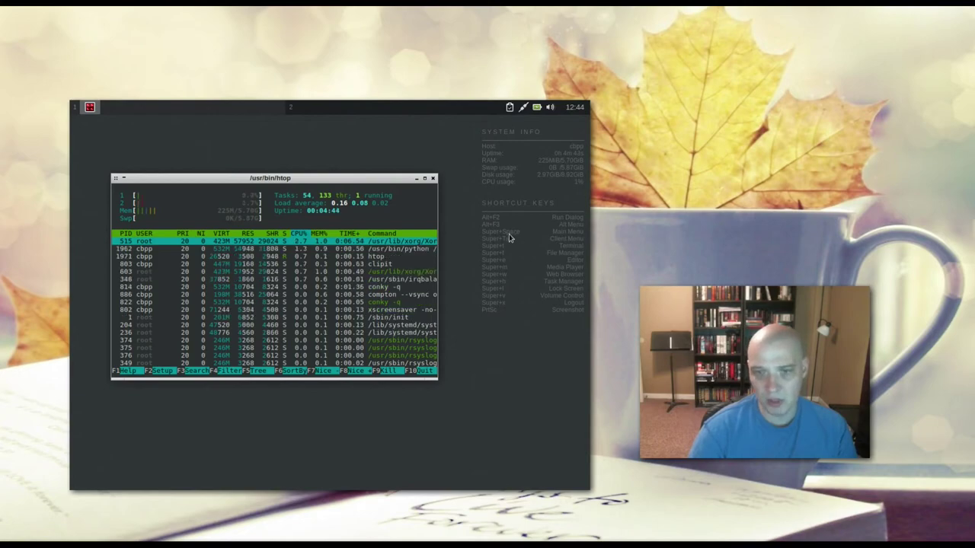
click(432, 179)
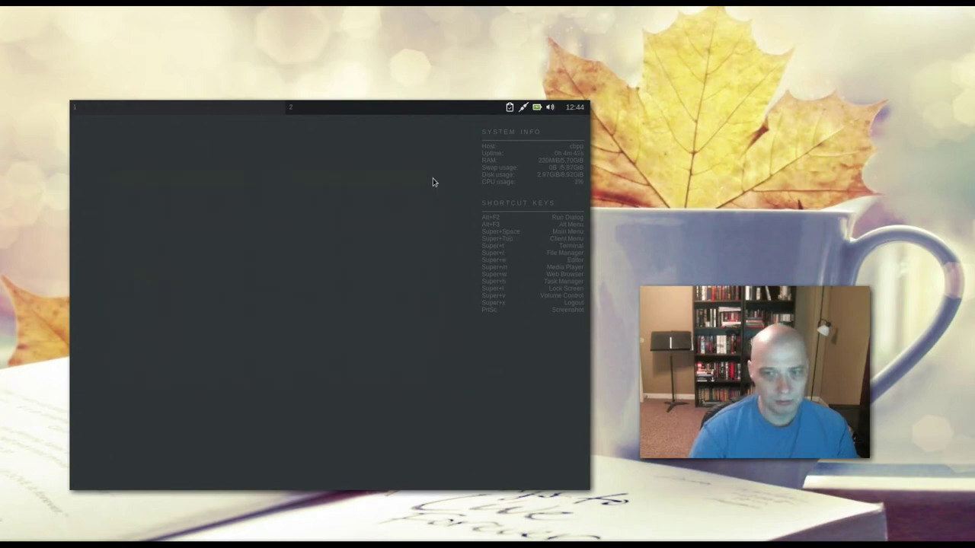
right_click(155, 191)
mouse_move(166, 263)
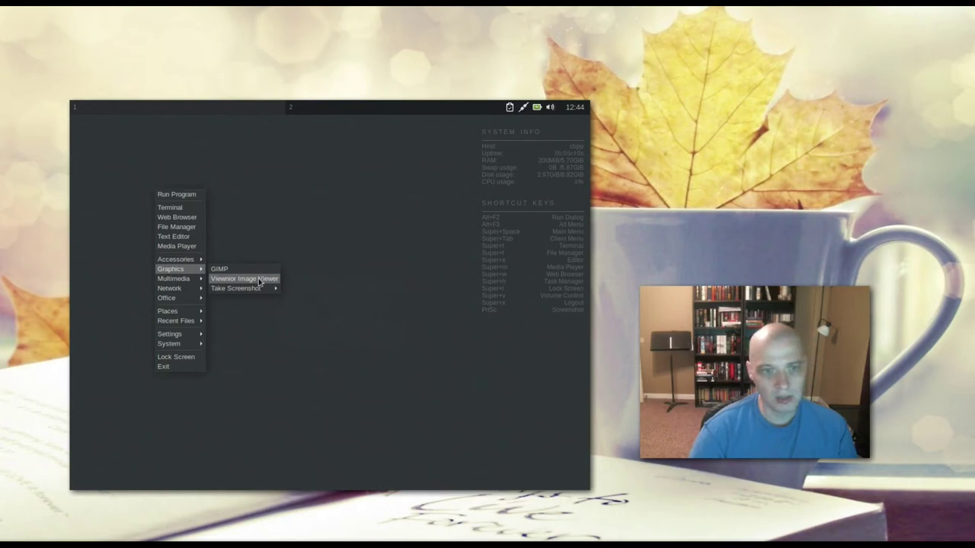
Move through Take Screenshot and Multimedia to reveal the Network submenu
mouse_move(257, 293)
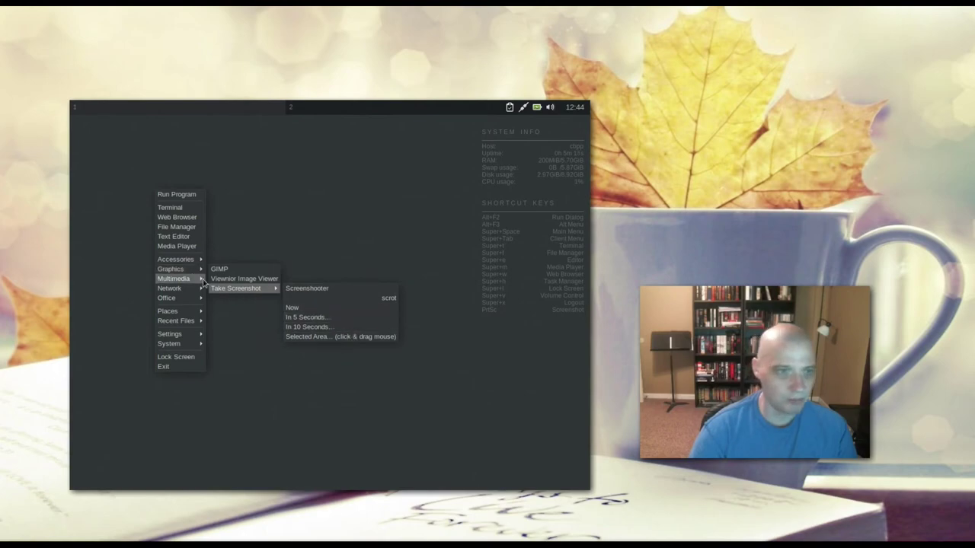
mouse_move(196, 283)
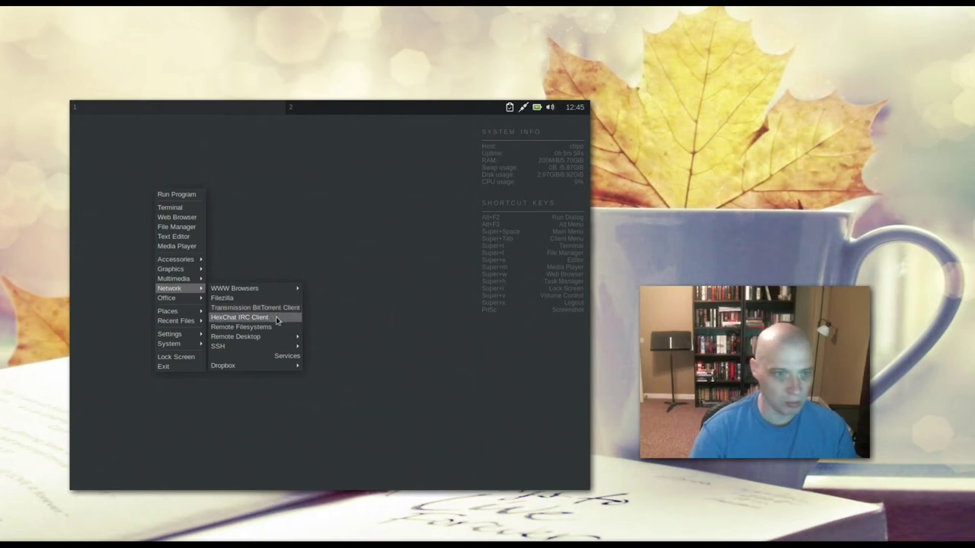
Close HexChat, browse the Network submenu's Remote Desktop, SSH and Dropbox entries, then dismiss the menu
click(276, 319)
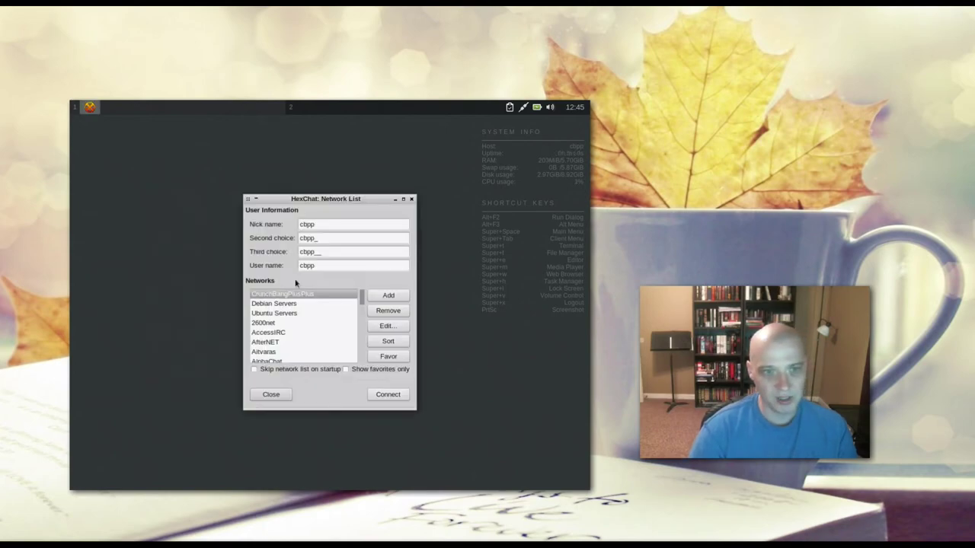
click(411, 199)
right_click(200, 262)
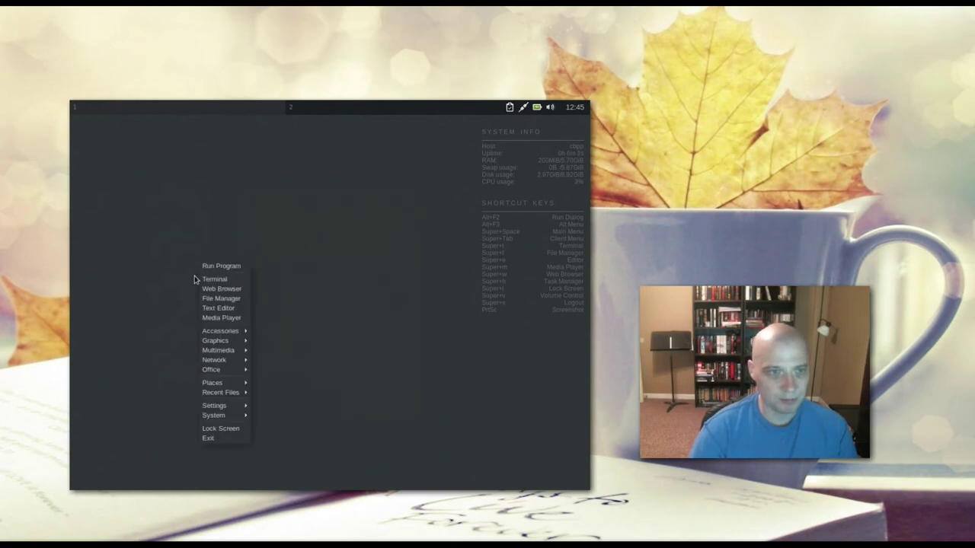
mouse_move(229, 355)
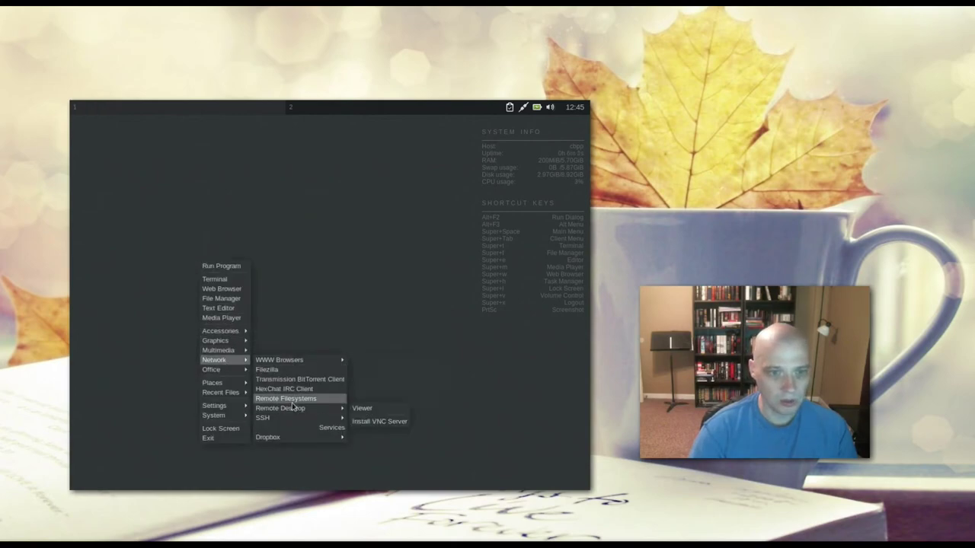
mouse_move(290, 411)
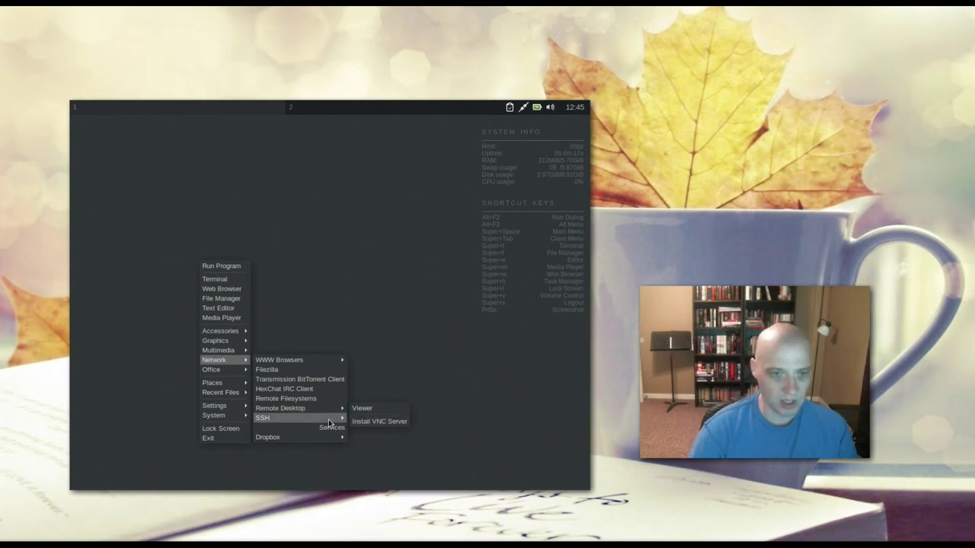
mouse_move(329, 420)
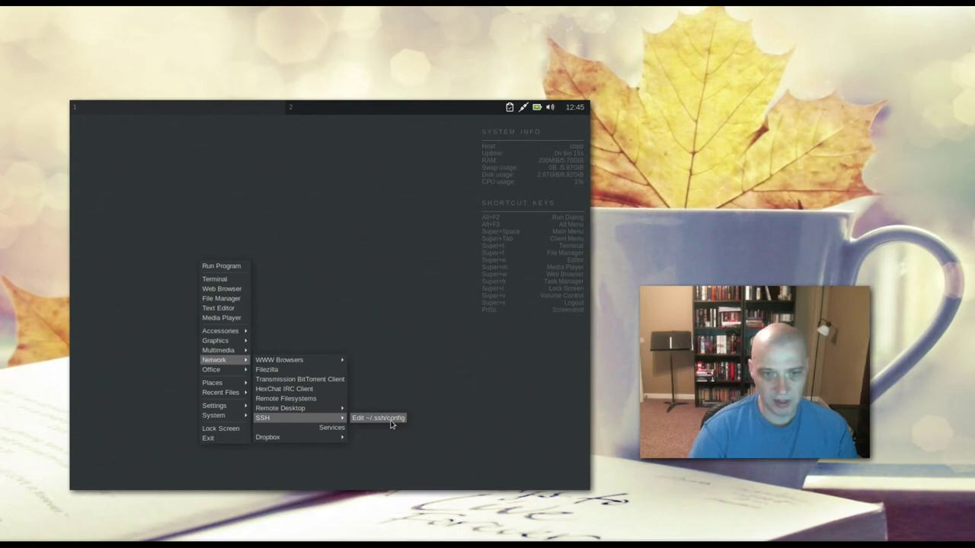
mouse_move(335, 444)
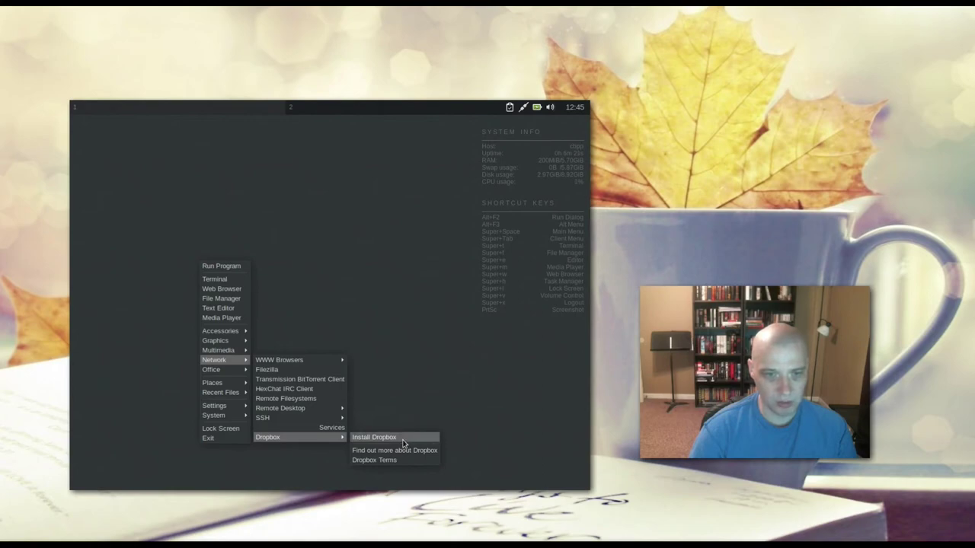
click(157, 188)
Reopen the root menu and reveal the Places submenu of home-folder directories
right_click(125, 169)
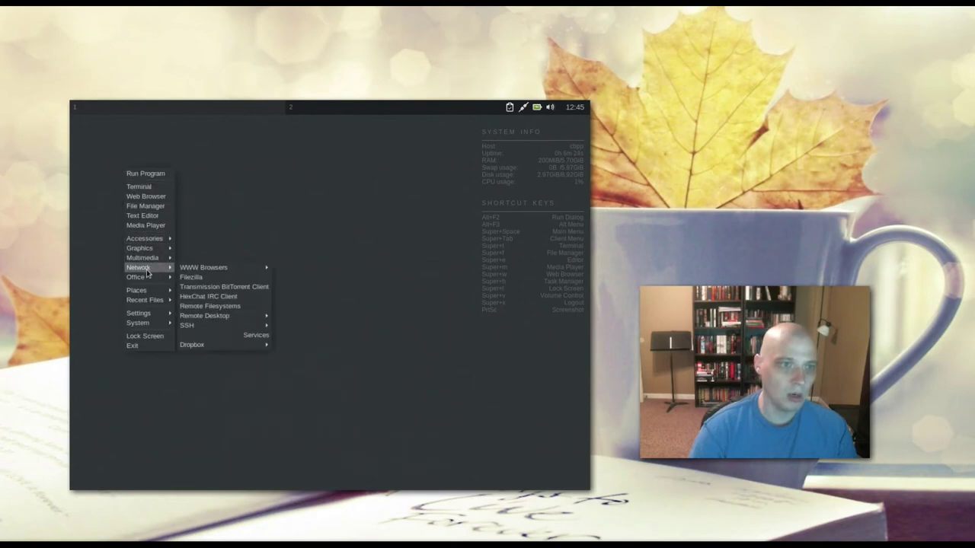
mouse_move(160, 282)
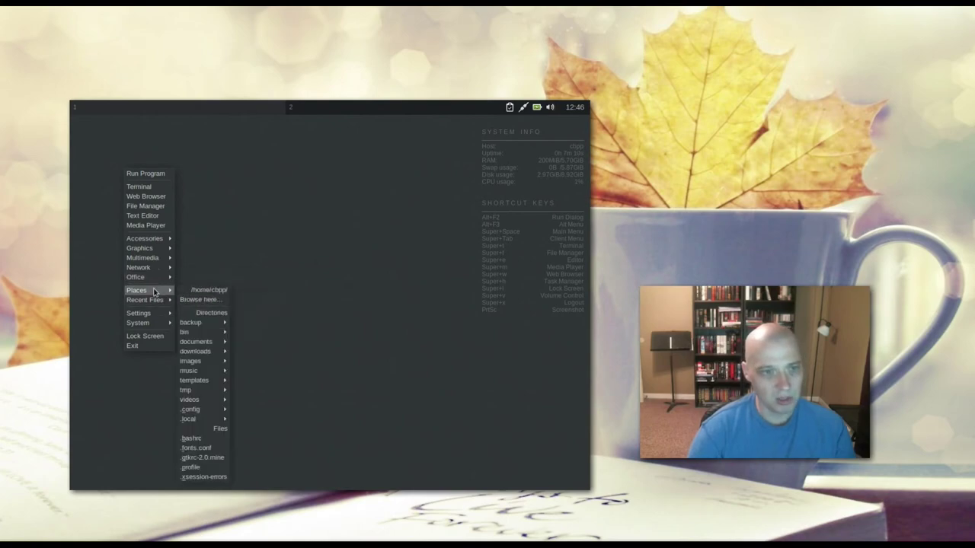
Open the empty music folder from Places > music > Browse here
mouse_move(205, 410)
mouse_move(217, 371)
mouse_move(216, 324)
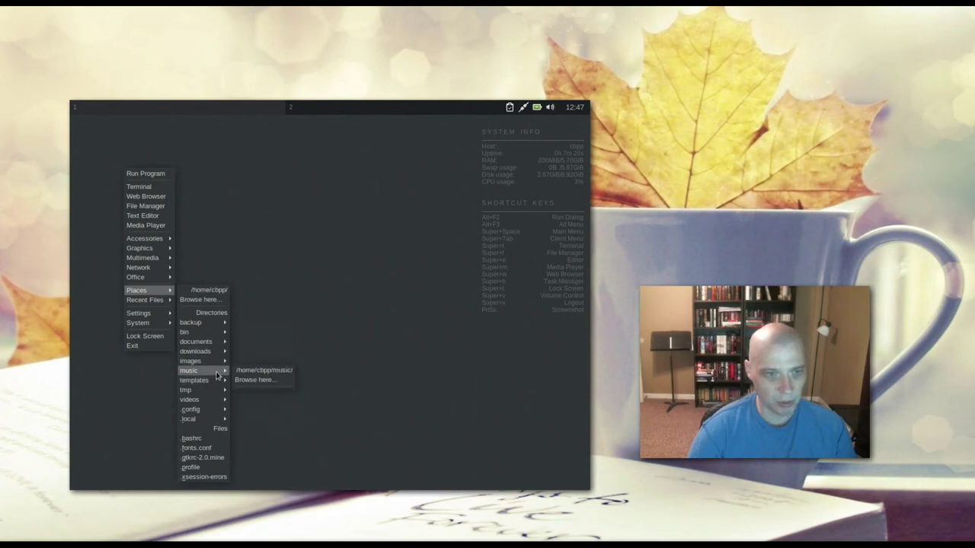
click(282, 383)
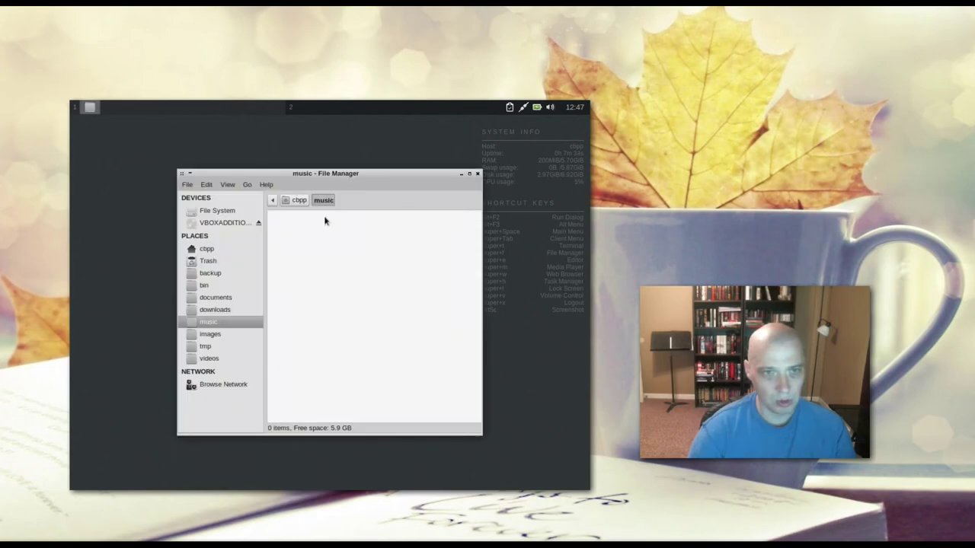
Close the file manager and show the root menu's Recent Files, then Settings submenu
click(478, 175)
right_click(147, 183)
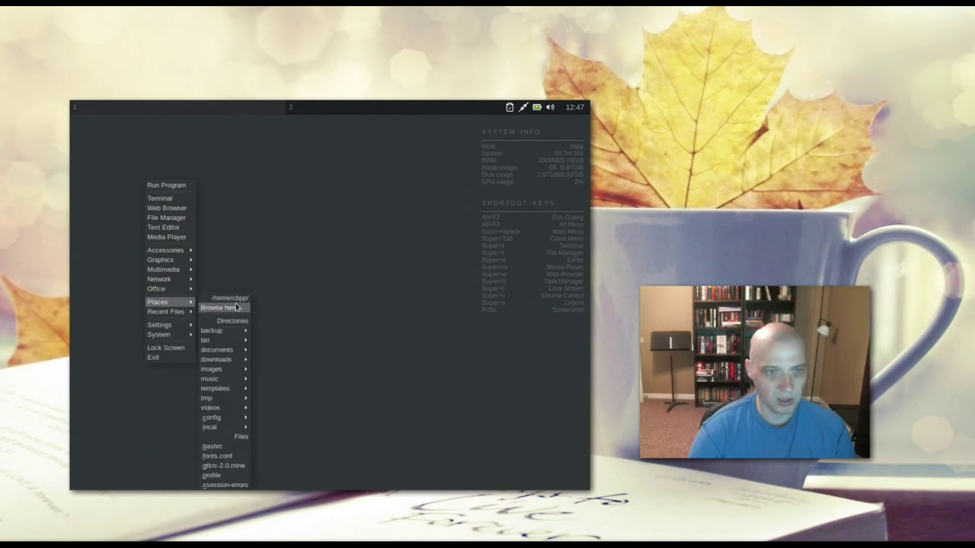
mouse_move(192, 314)
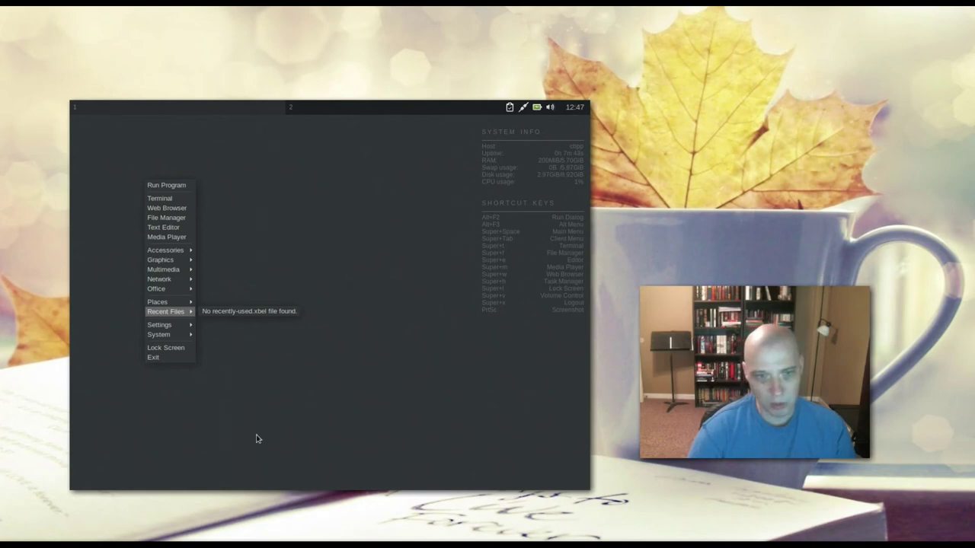
mouse_move(188, 331)
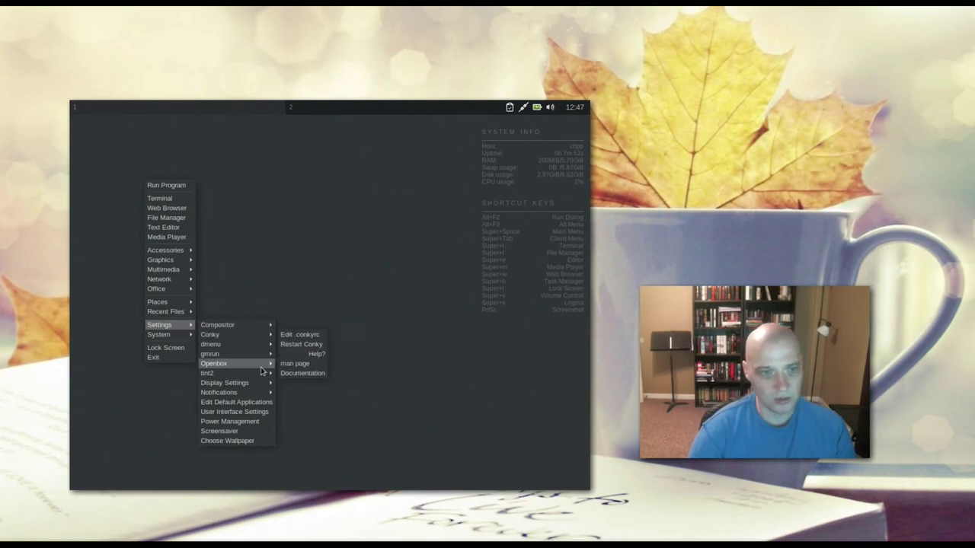
Reveal the Settings > Openbox submenu listing Edit menu.xml, Edit rc.xml and GUI Config Tool
mouse_move(252, 349)
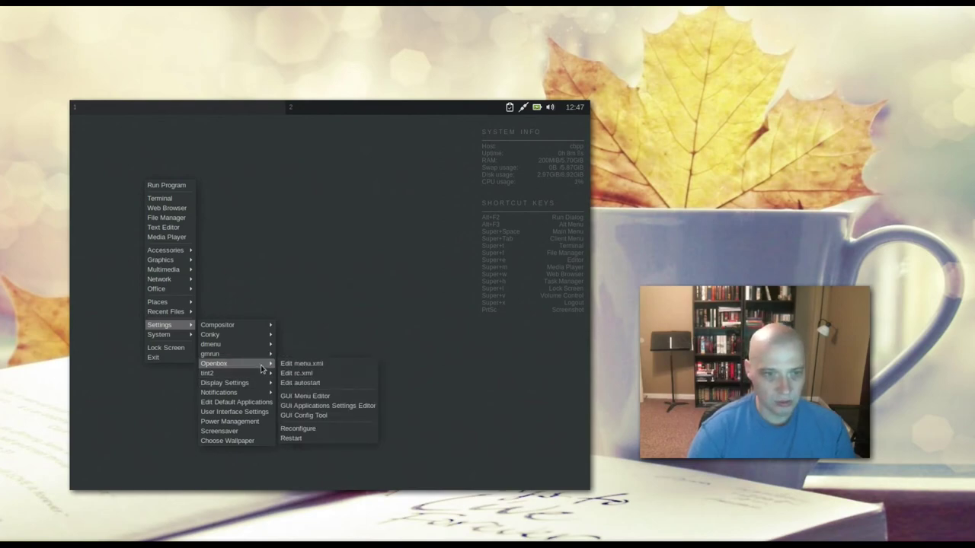
Open Obmenu, expand Openbox 3 to compare with the root menu, then close it
click(329, 400)
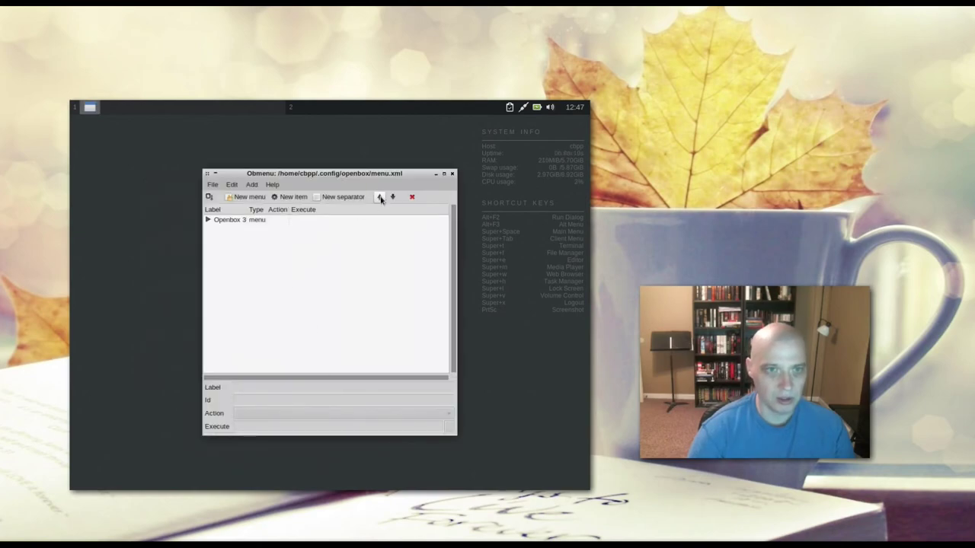
click(207, 220)
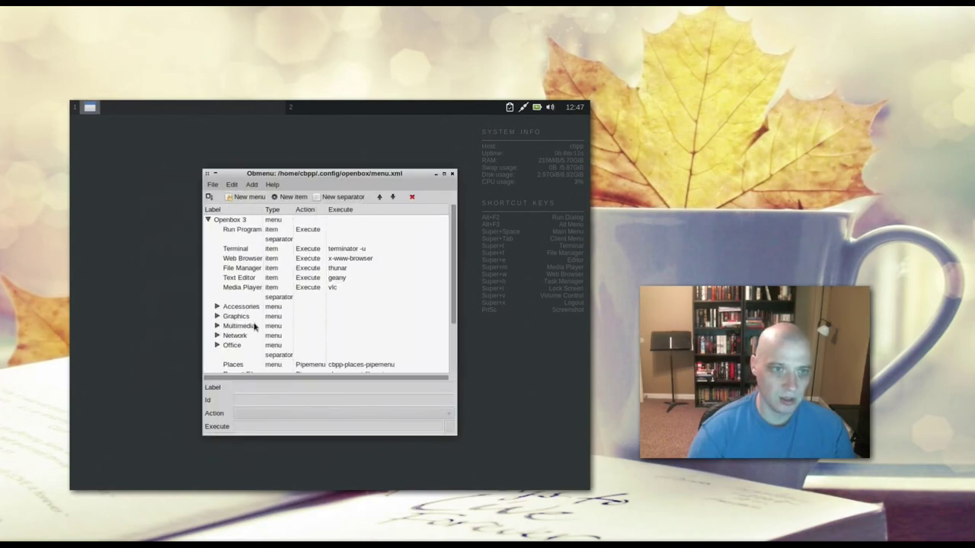
scroll(255, 328, down, 3)
right_click(134, 252)
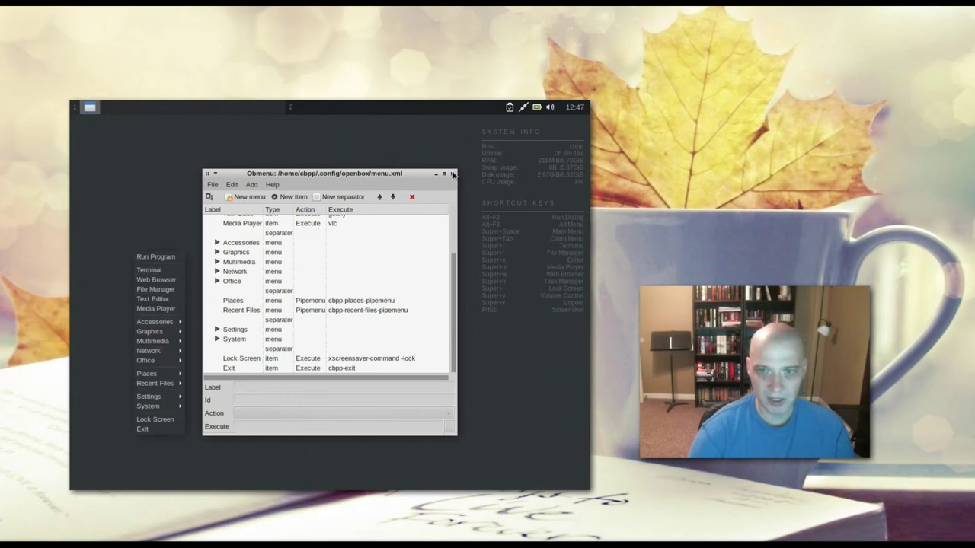
key(Escape)
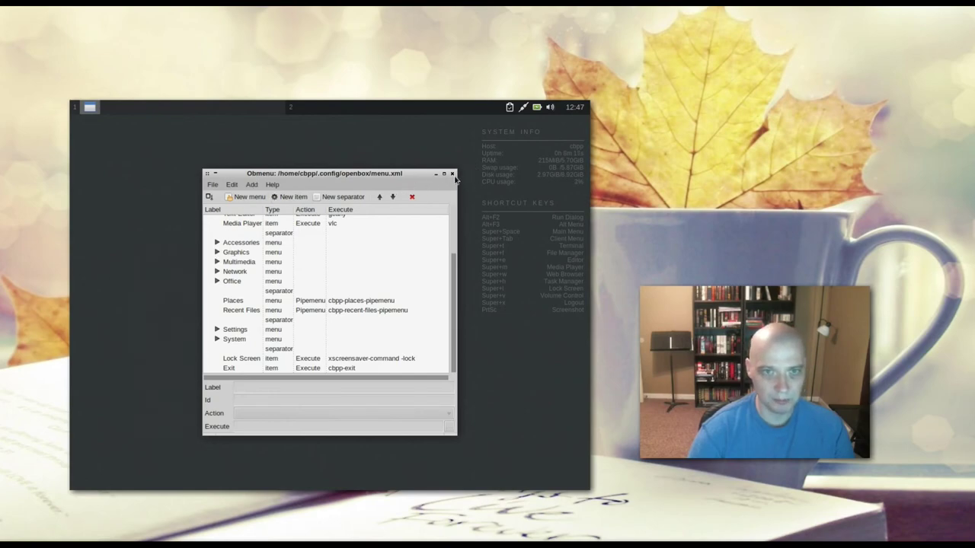
click(452, 175)
Launch Nitrogen from the root menu's Settings > Choose Wallpaper
right_click(139, 192)
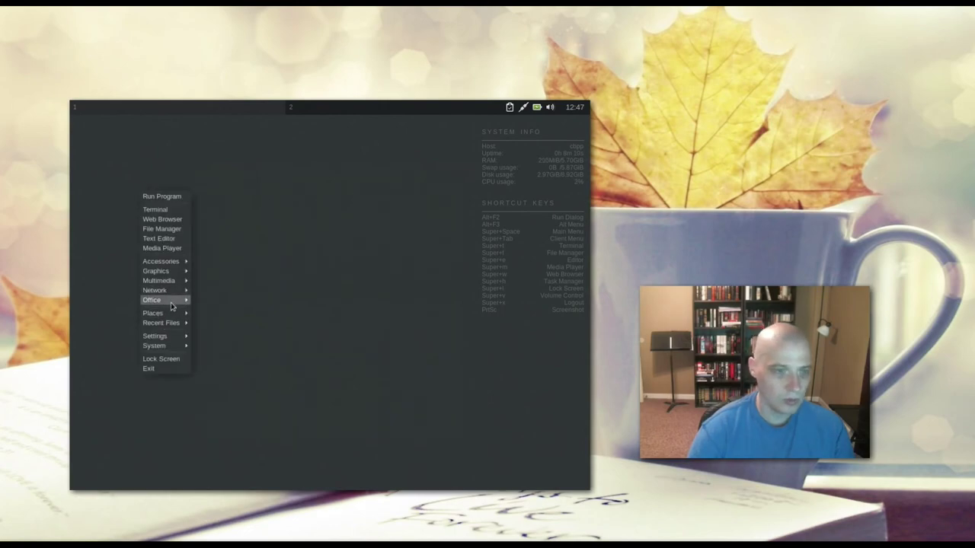
mouse_move(184, 337)
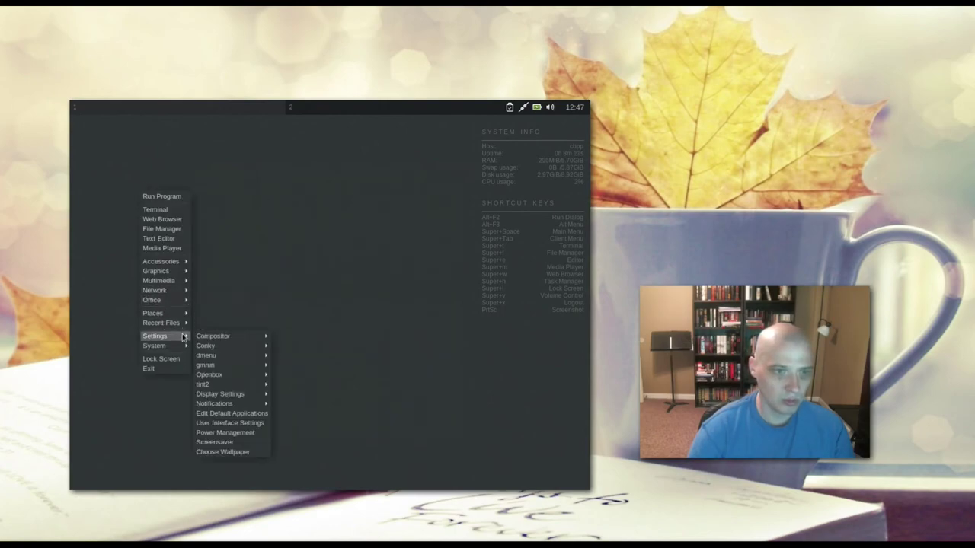
mouse_move(258, 387)
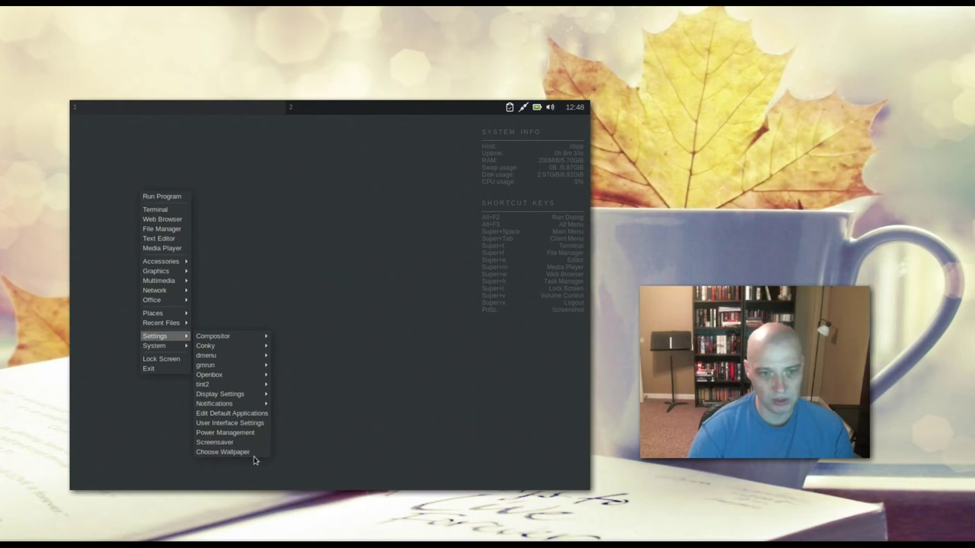
click(253, 454)
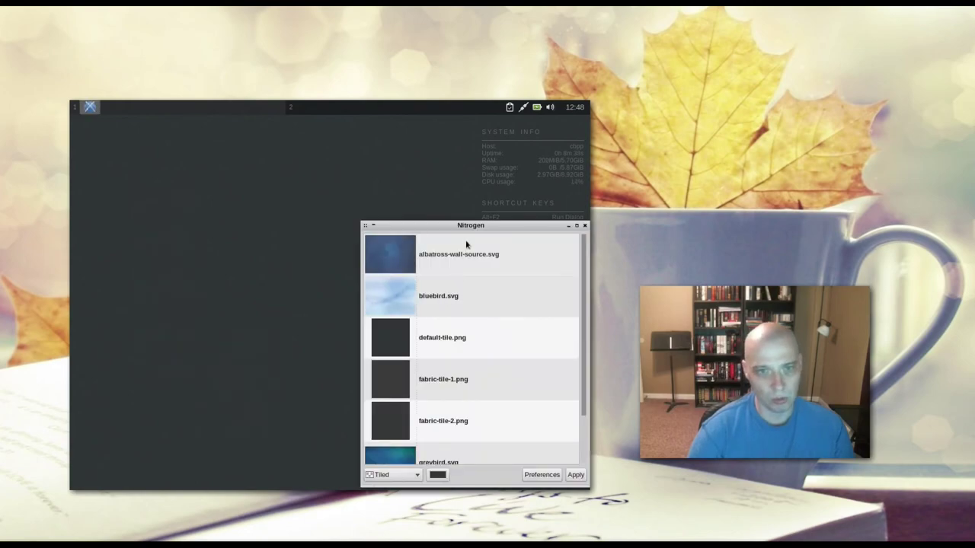
Move Nitrogen to the upper left and apply albatross-wall-source.svg as wallpaper
drag(472, 226, 210, 150)
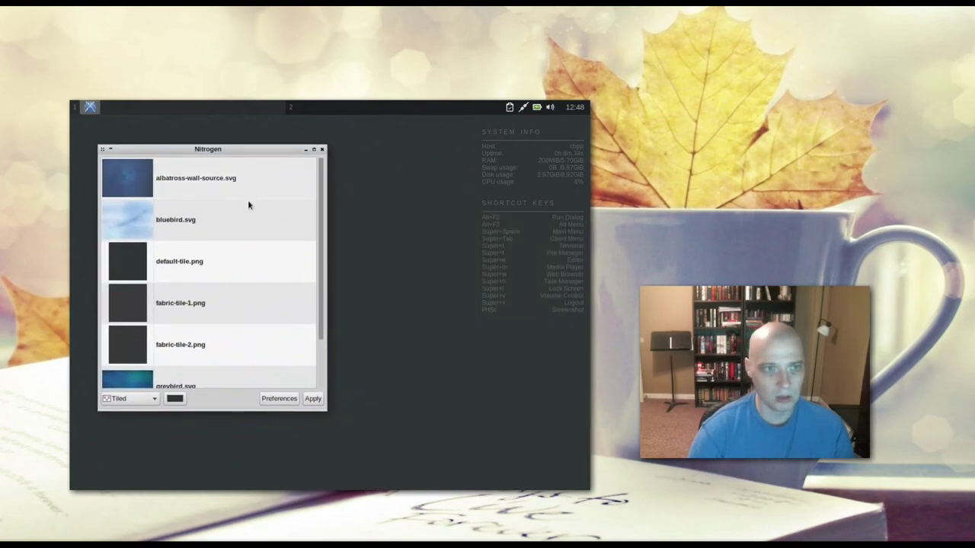
click(196, 185)
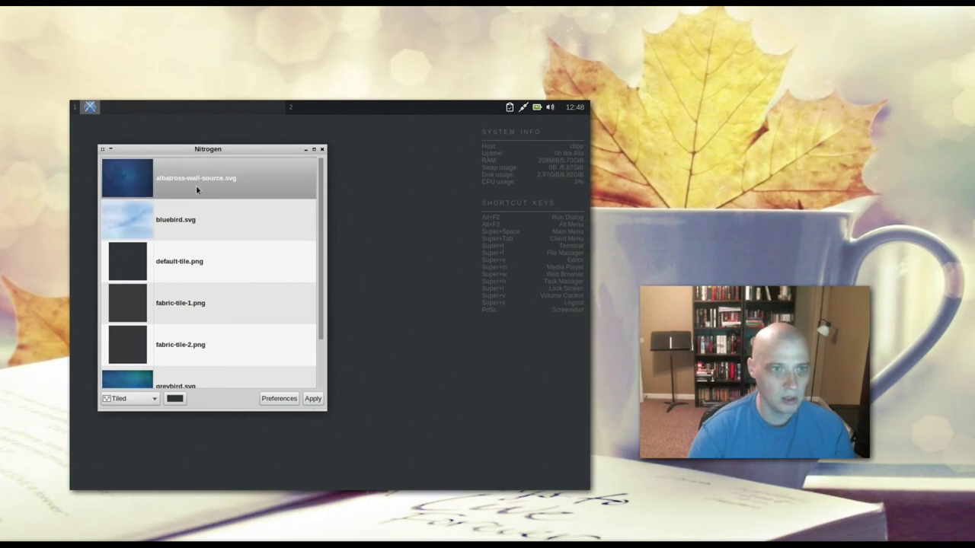
click(315, 400)
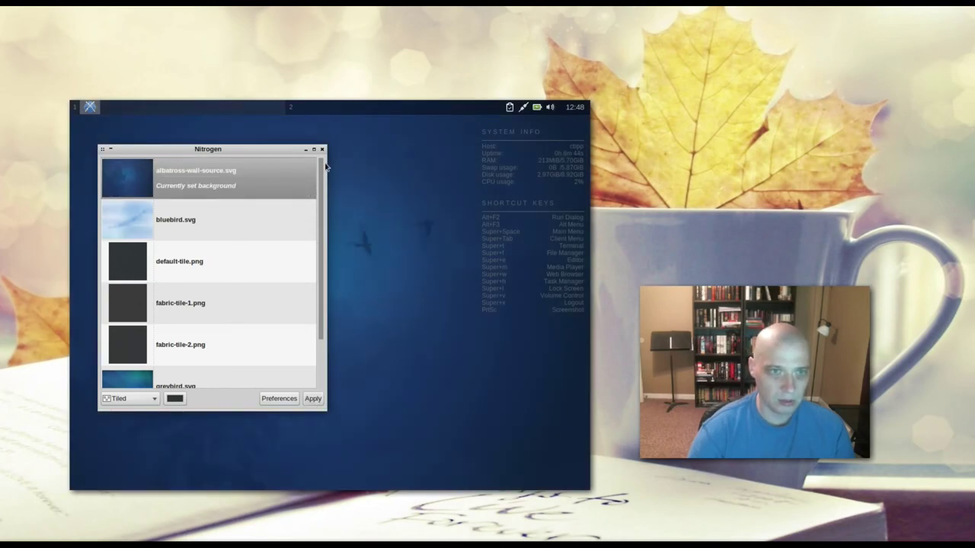
Try bluebird.svg, then set greybird.svg as the wallpaper and close Nitrogen
drag(323, 168, 329, 300)
scroll(177, 372, up, 2)
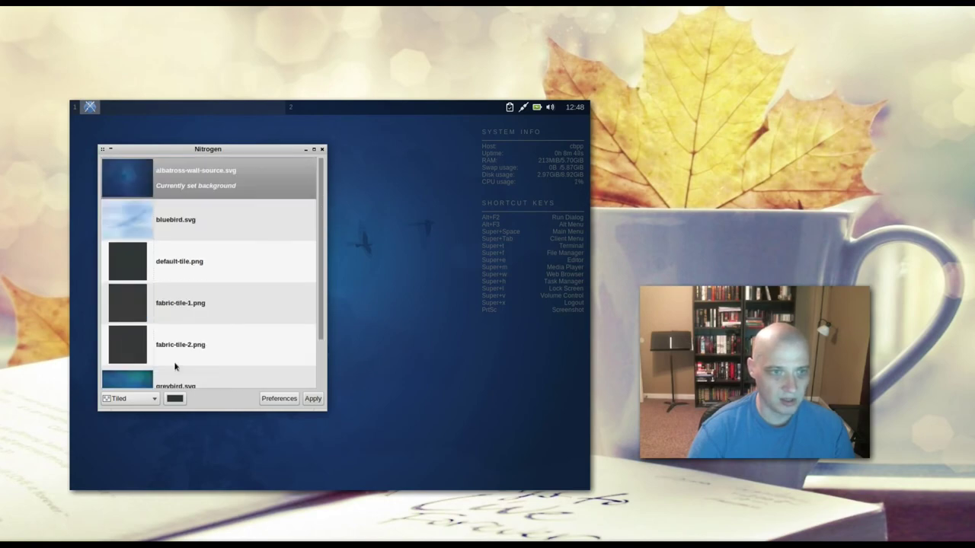
click(173, 227)
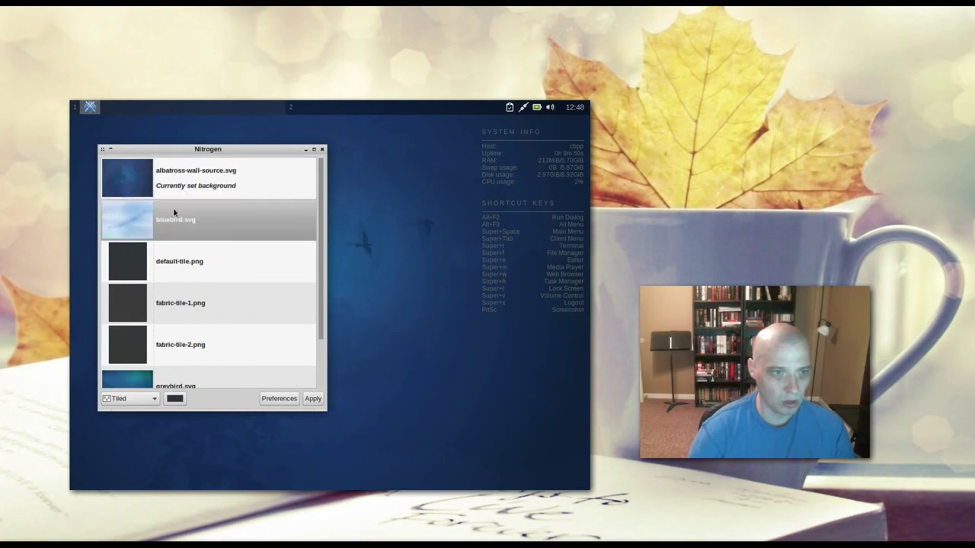
click(309, 398)
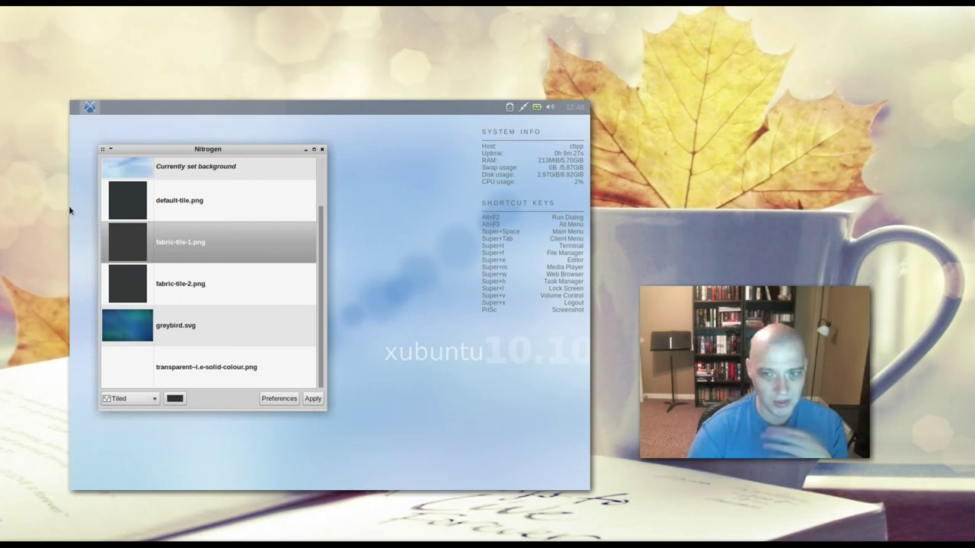
click(175, 326)
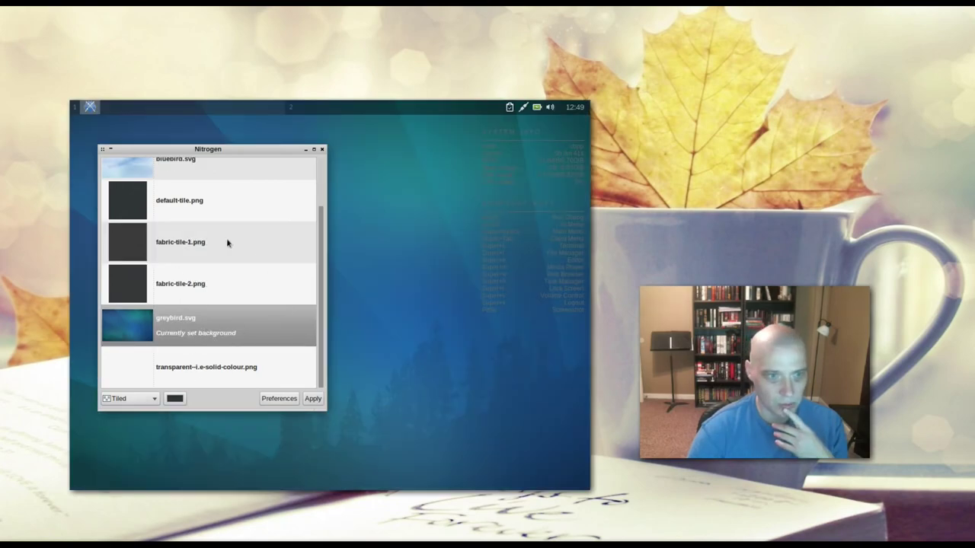
click(323, 149)
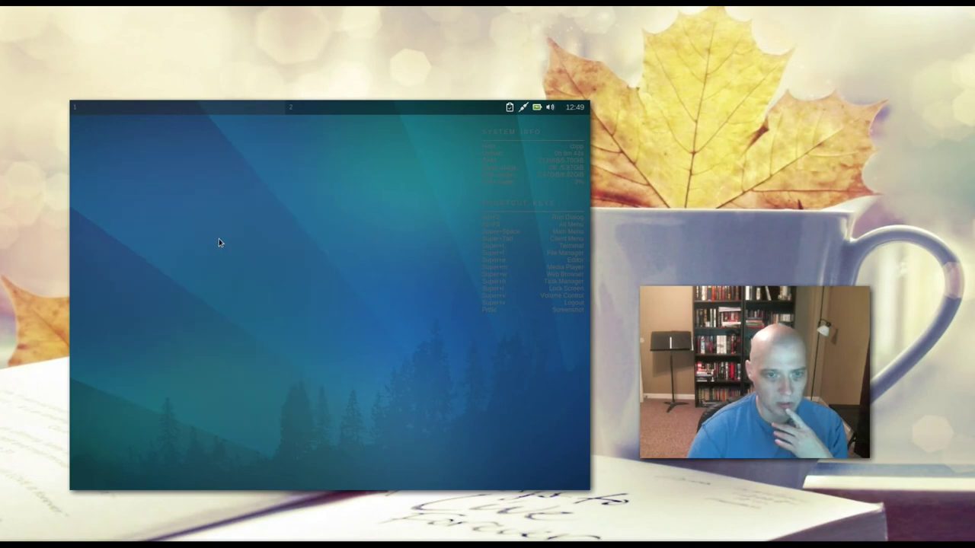
right_click(111, 212)
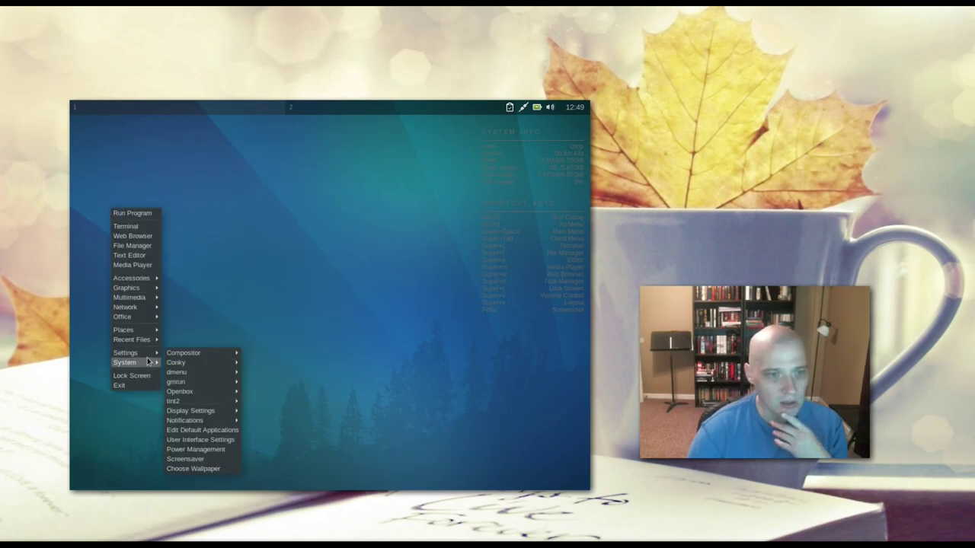
mouse_move(148, 364)
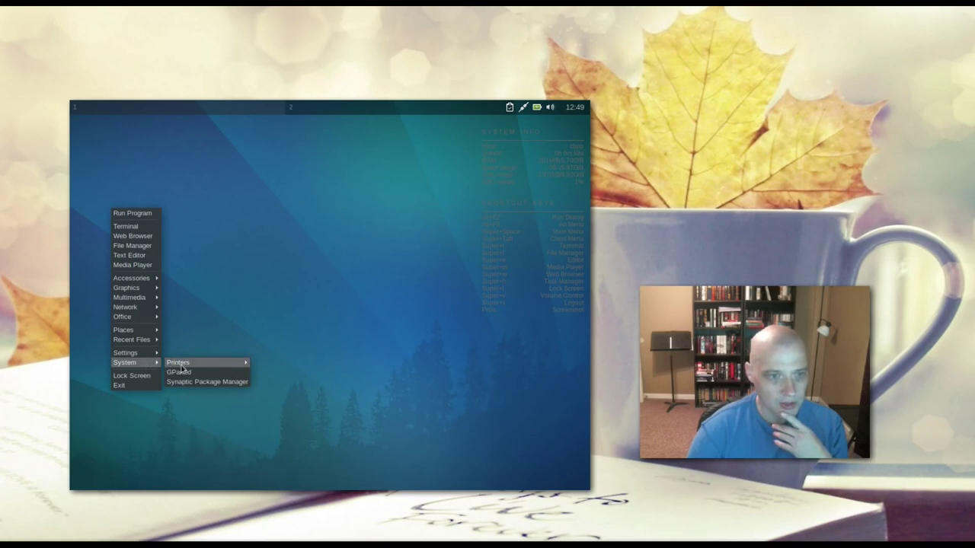
mouse_move(179, 365)
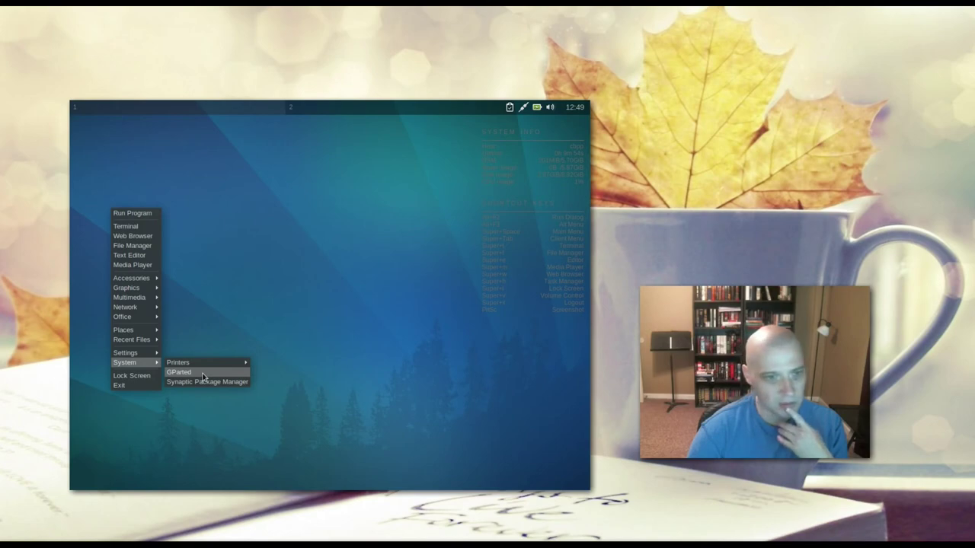
click(199, 385)
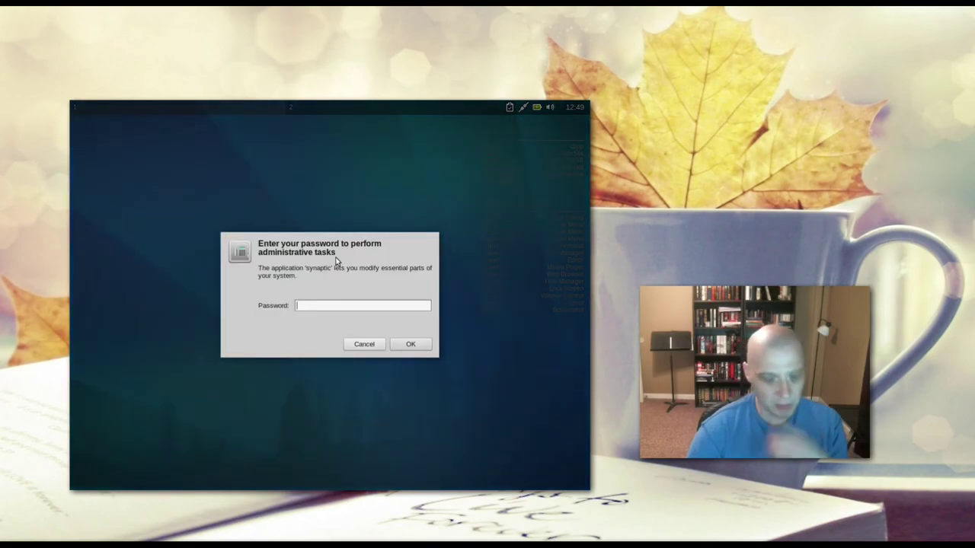
text(********)
key(Return)
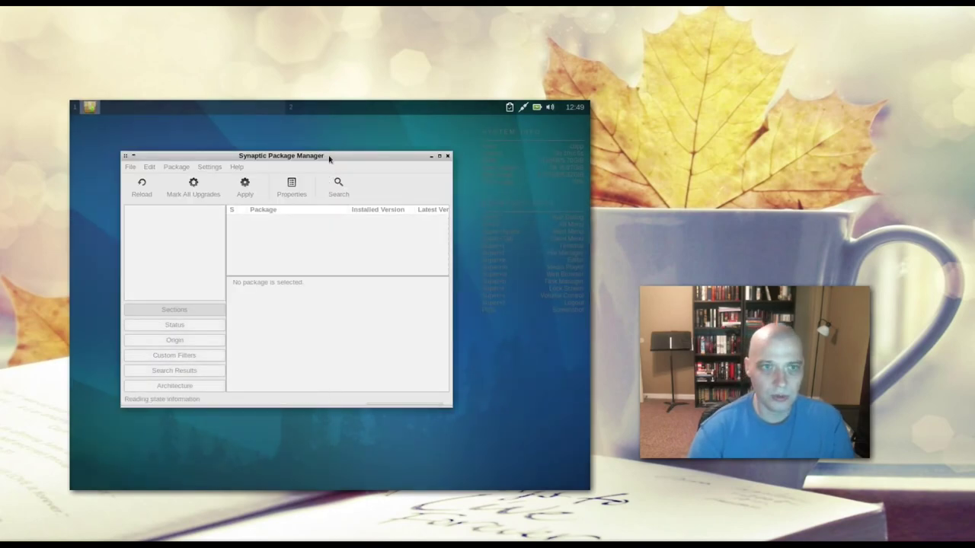
drag(329, 157, 310, 181)
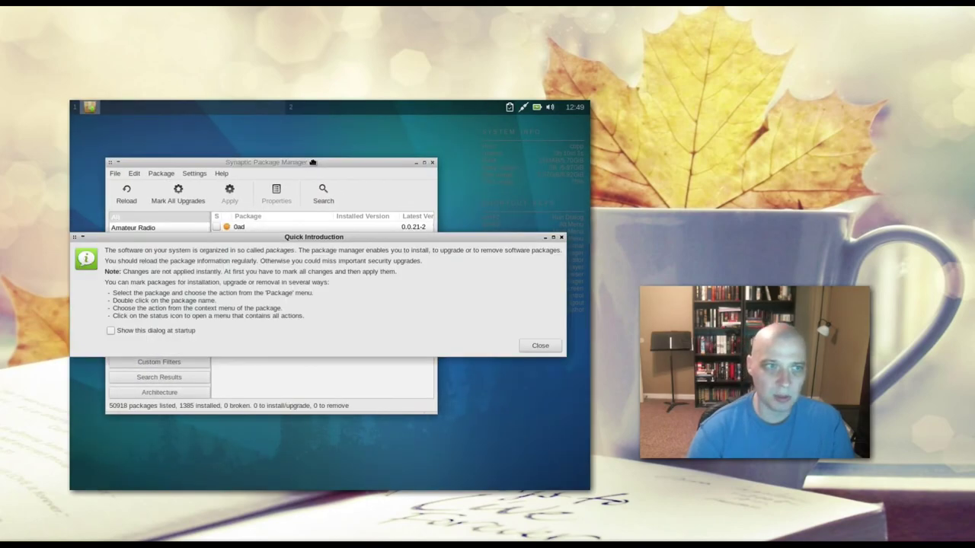
click(560, 238)
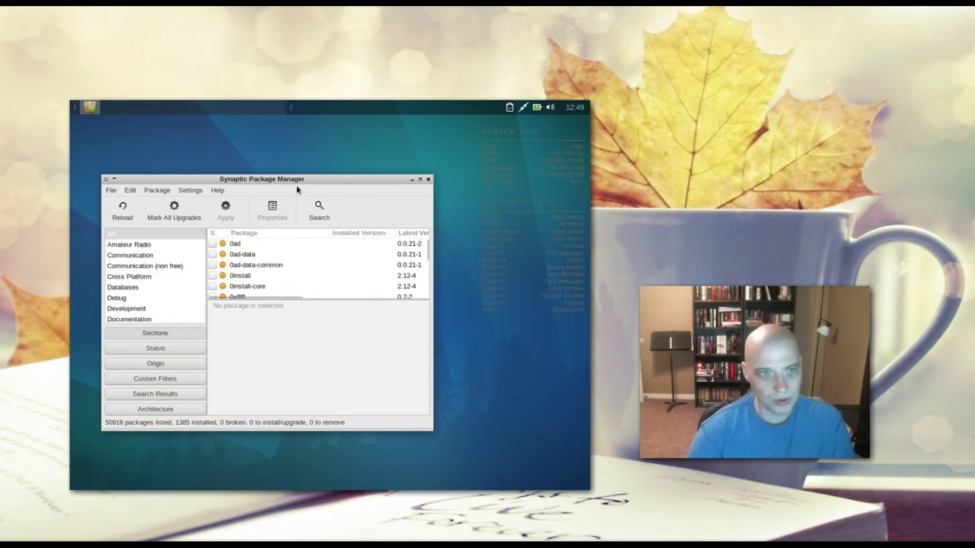
drag(294, 179, 293, 209)
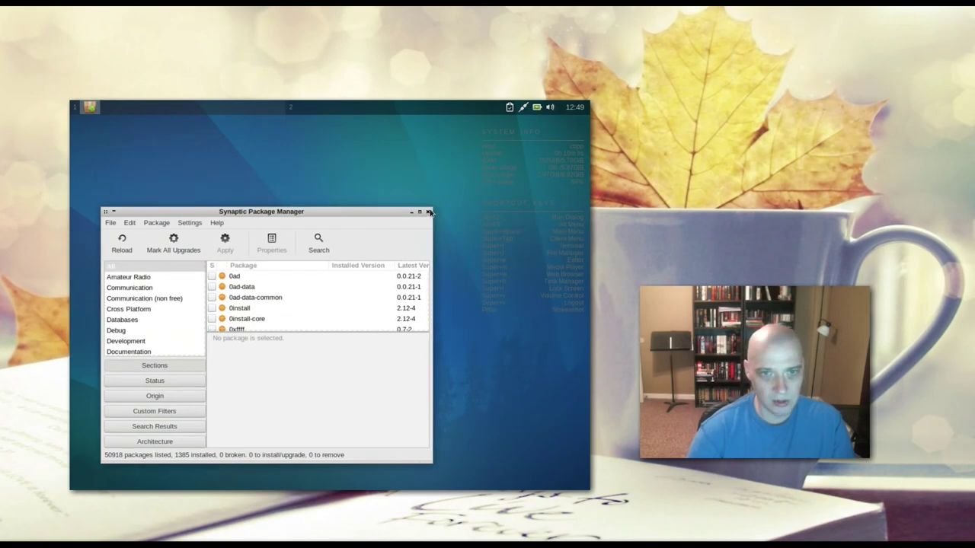
drag(431, 212, 482, 144)
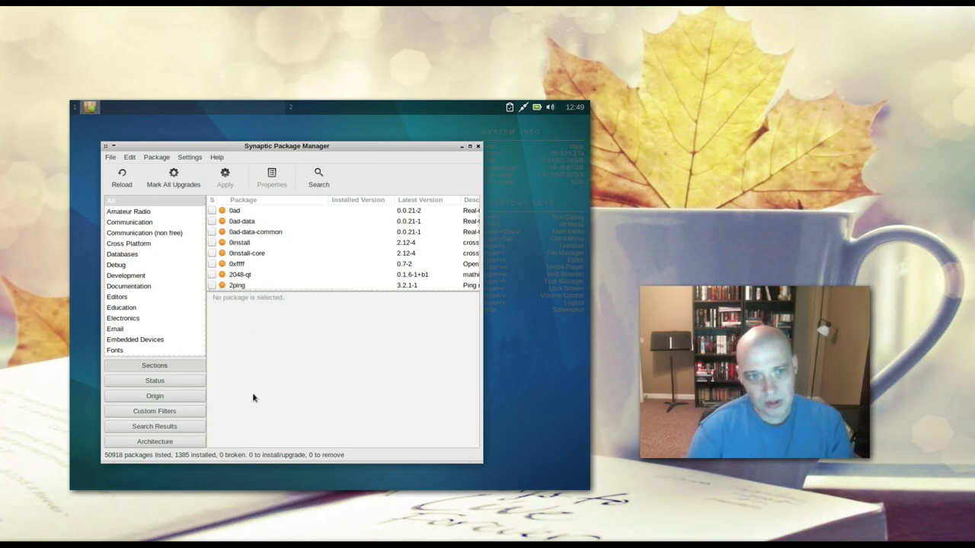
click(478, 146)
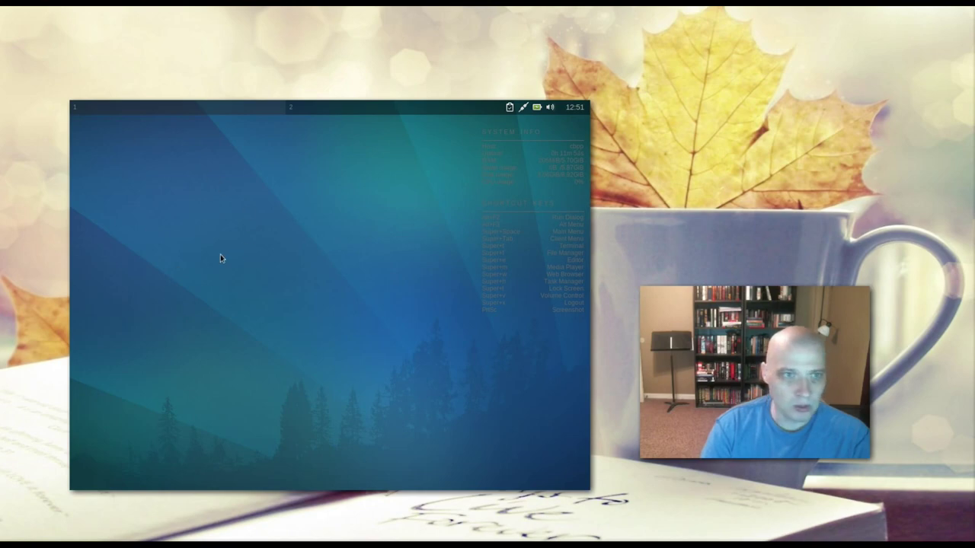
right_click(143, 265)
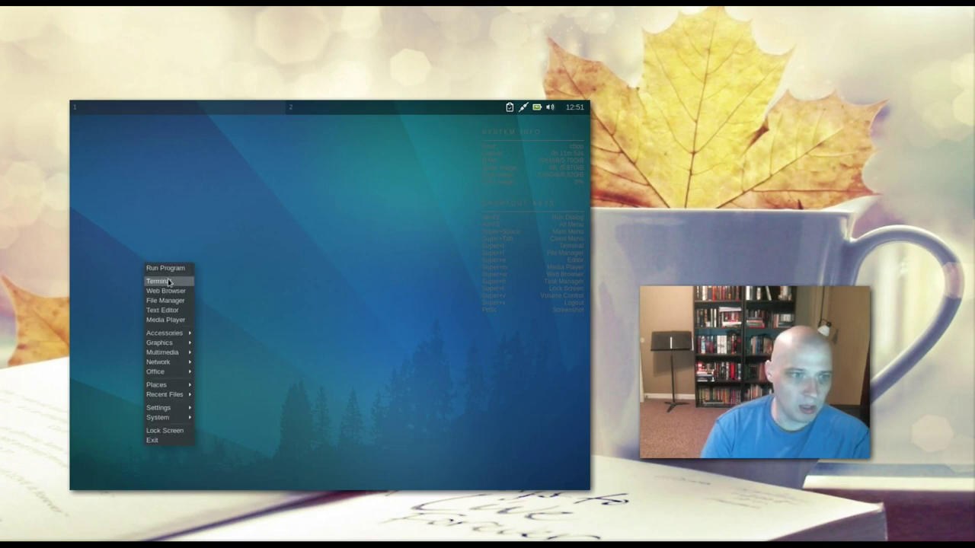
click(171, 182)
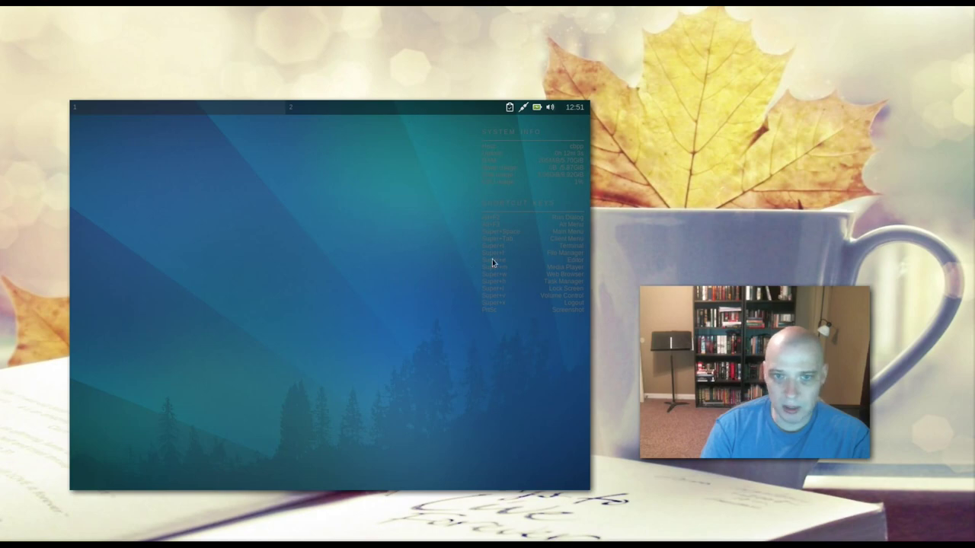
right_click(131, 201)
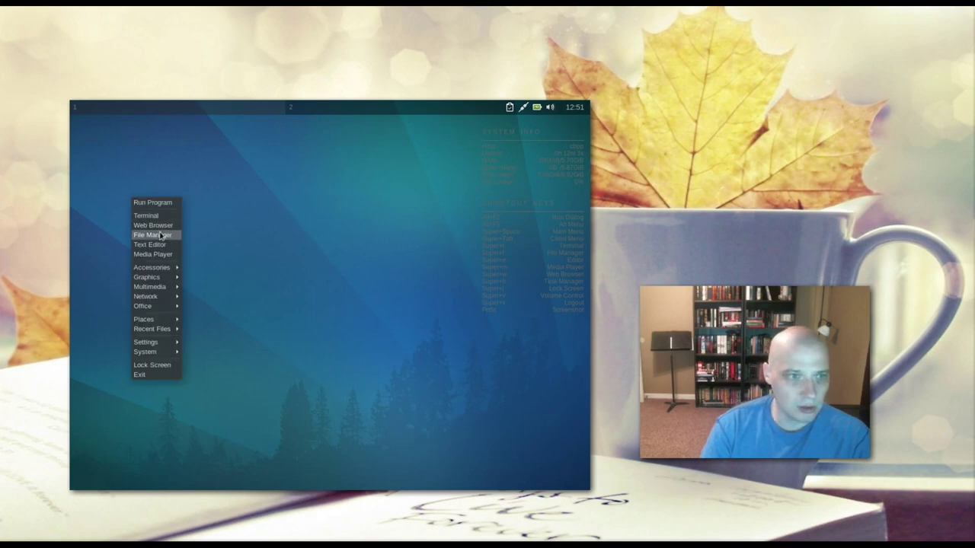
click(161, 236)
drag(406, 170, 346, 167)
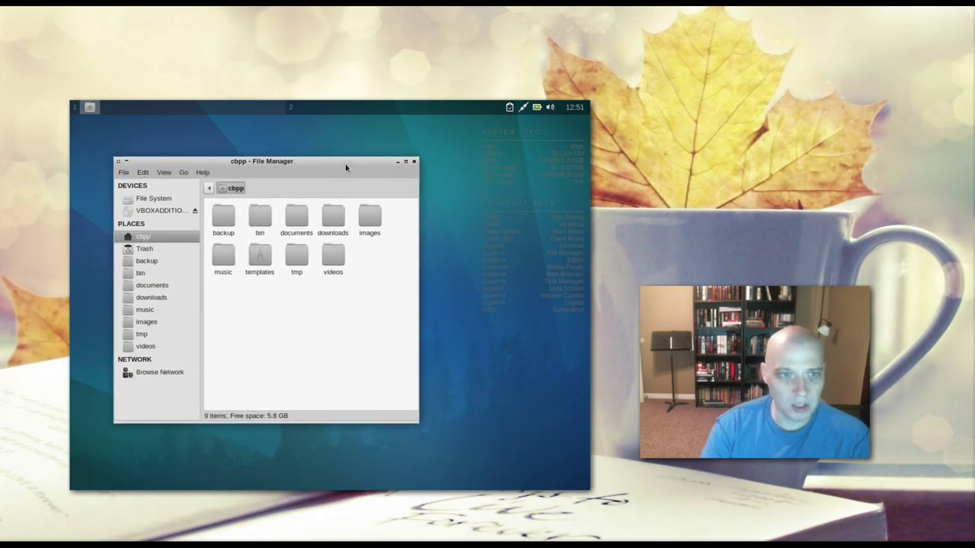
click(414, 162)
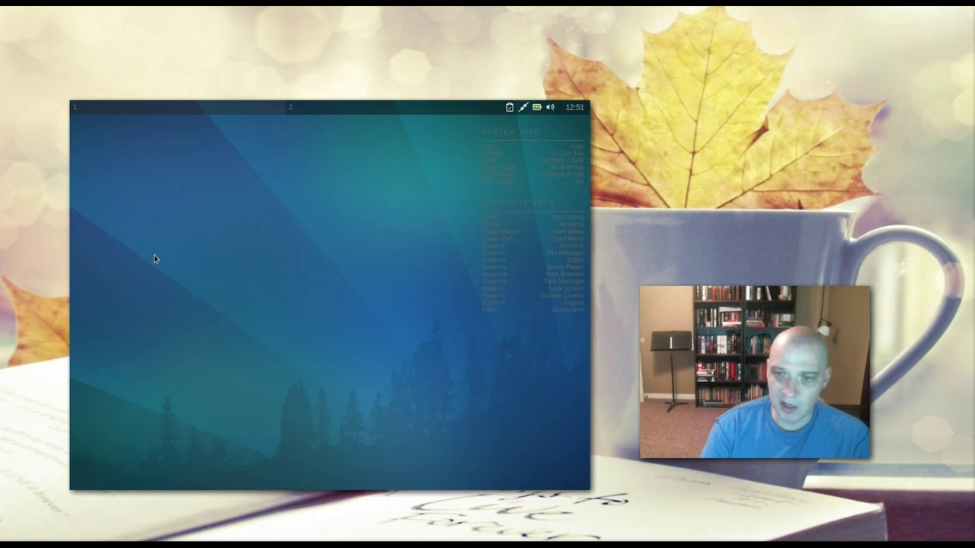